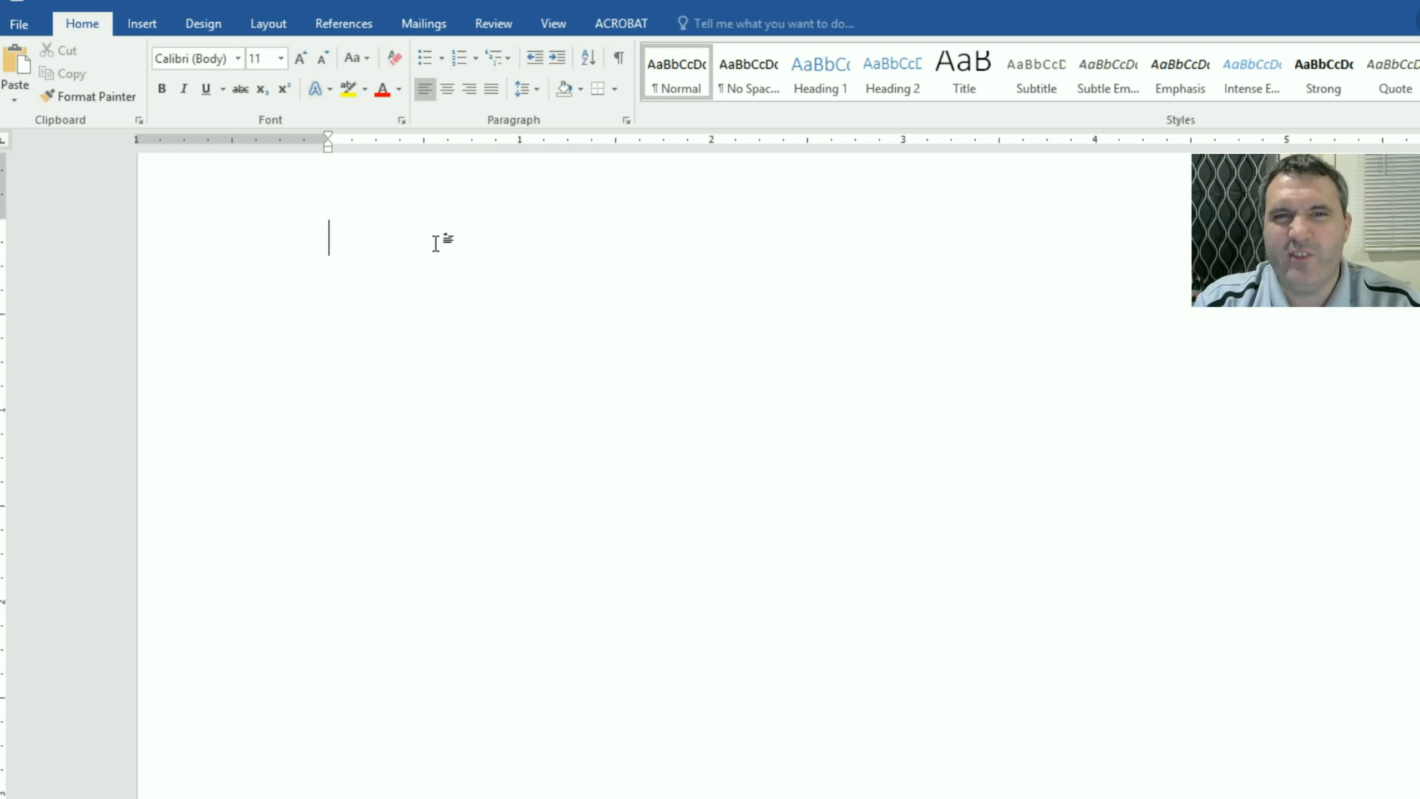
# Step: Enter "Heading" as the document's first line, formatted in the Heading 1 style and centred
pyautogui.write('Heading')
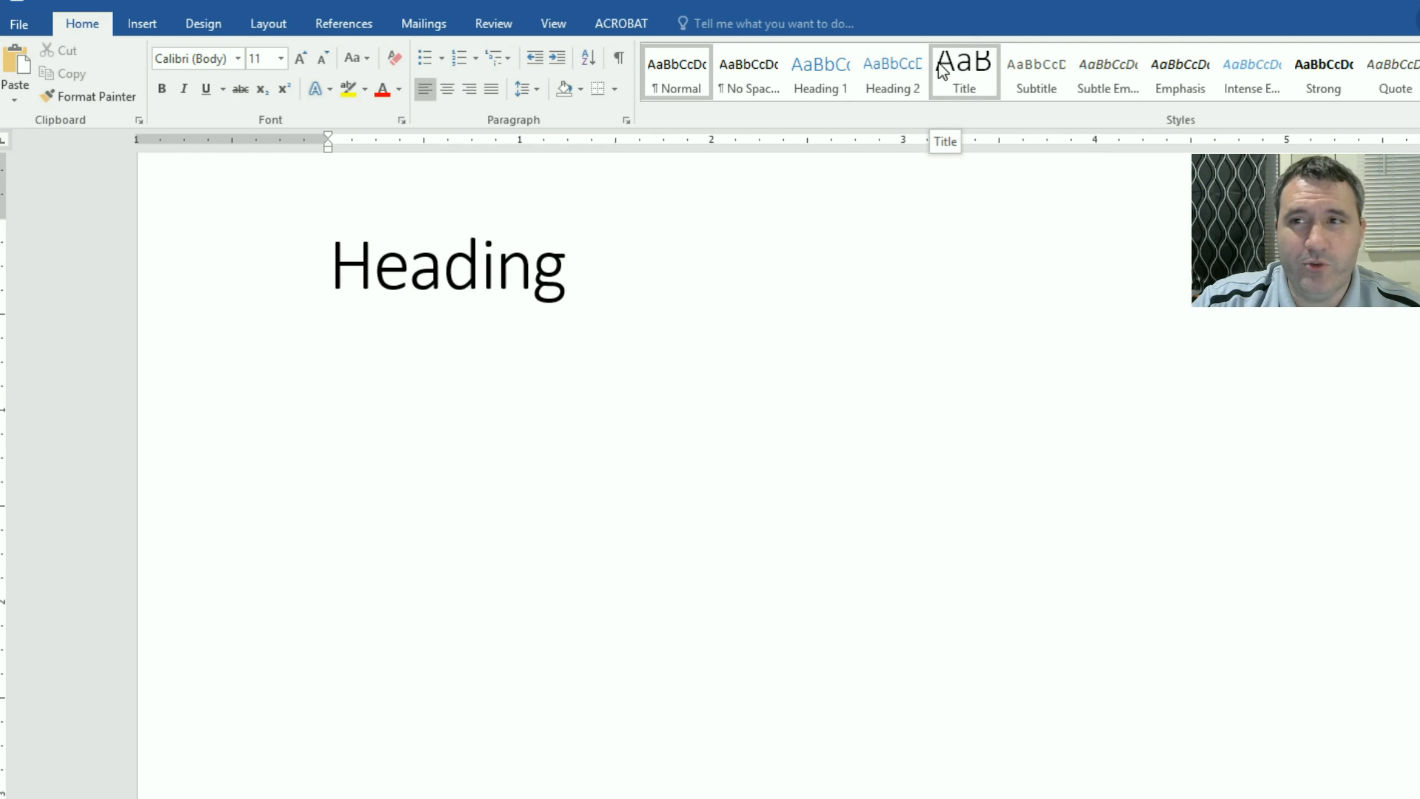
pyautogui.click(832, 67)
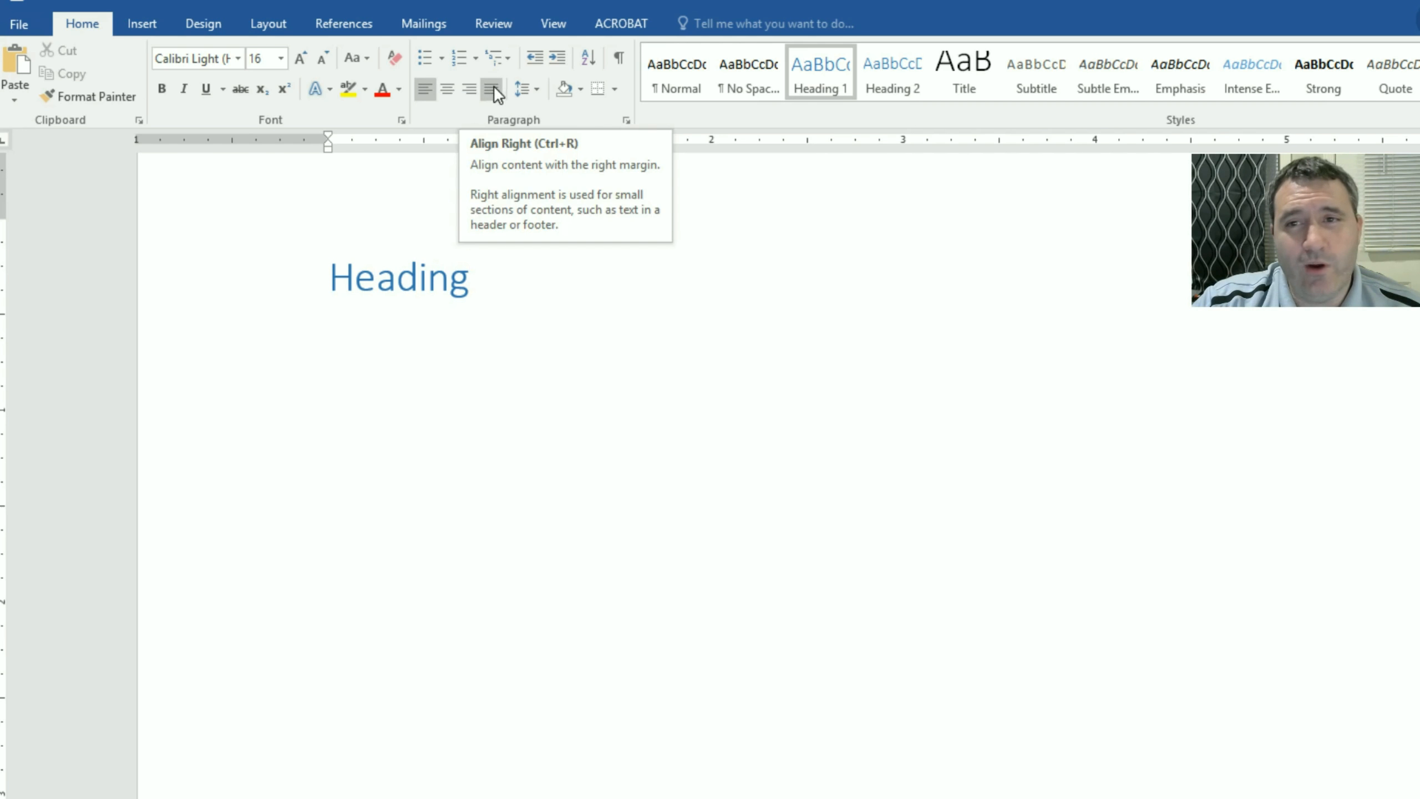
pyautogui.click(446, 88)
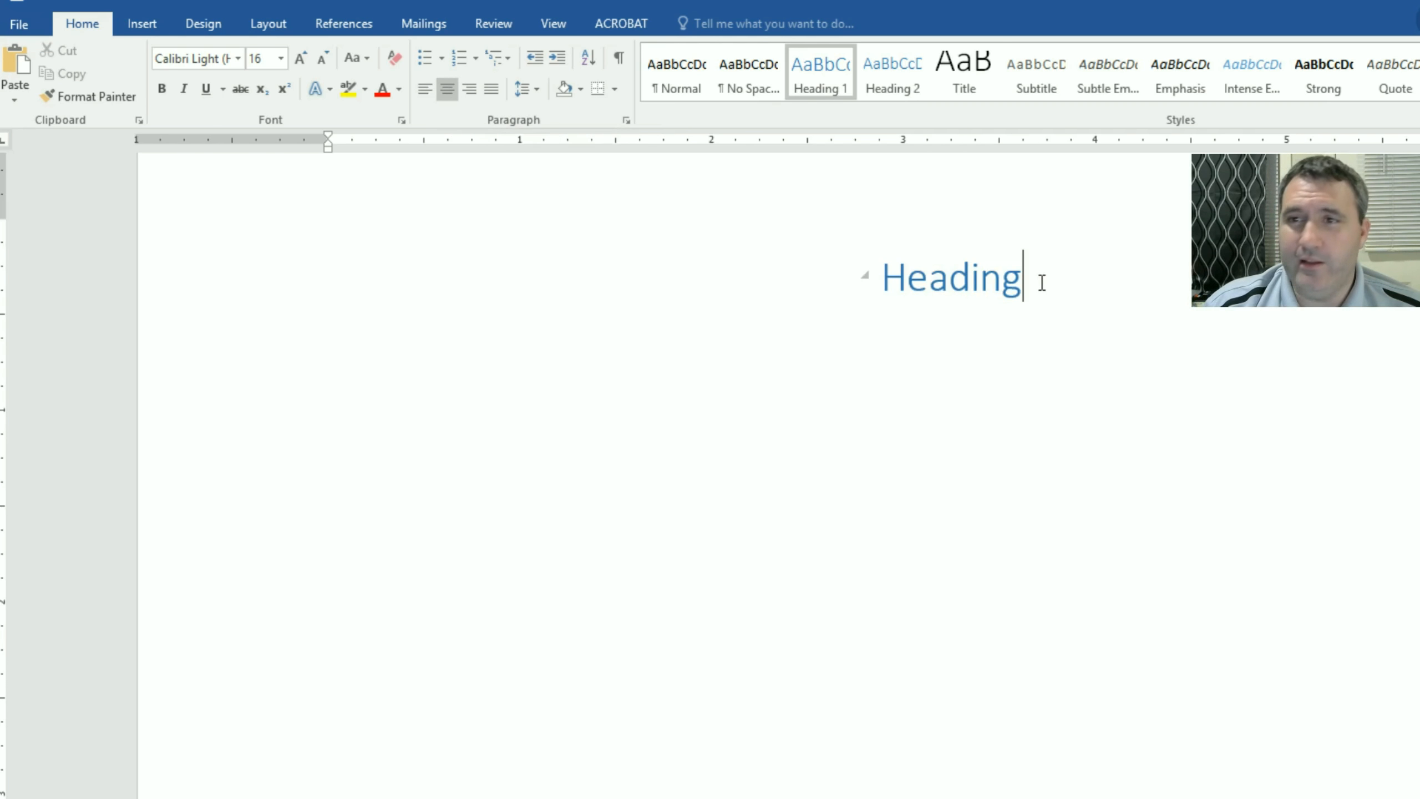
# Step: Write the sentence "This is a test of bullets below." as a separate paragraph below the heading, leaving one blank line between
pyautogui.press('Return')
pyautogui.press('Return')
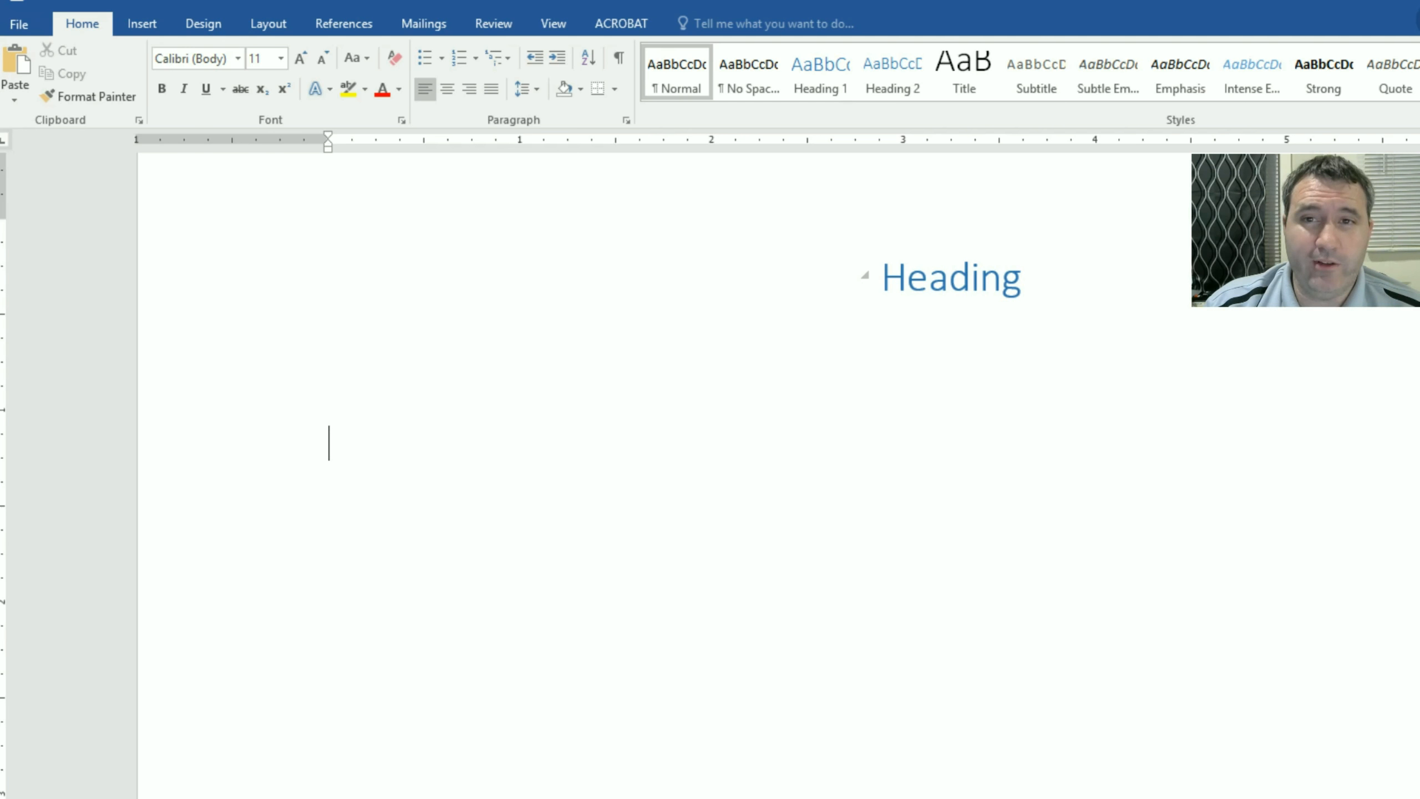
pyautogui.write('d')
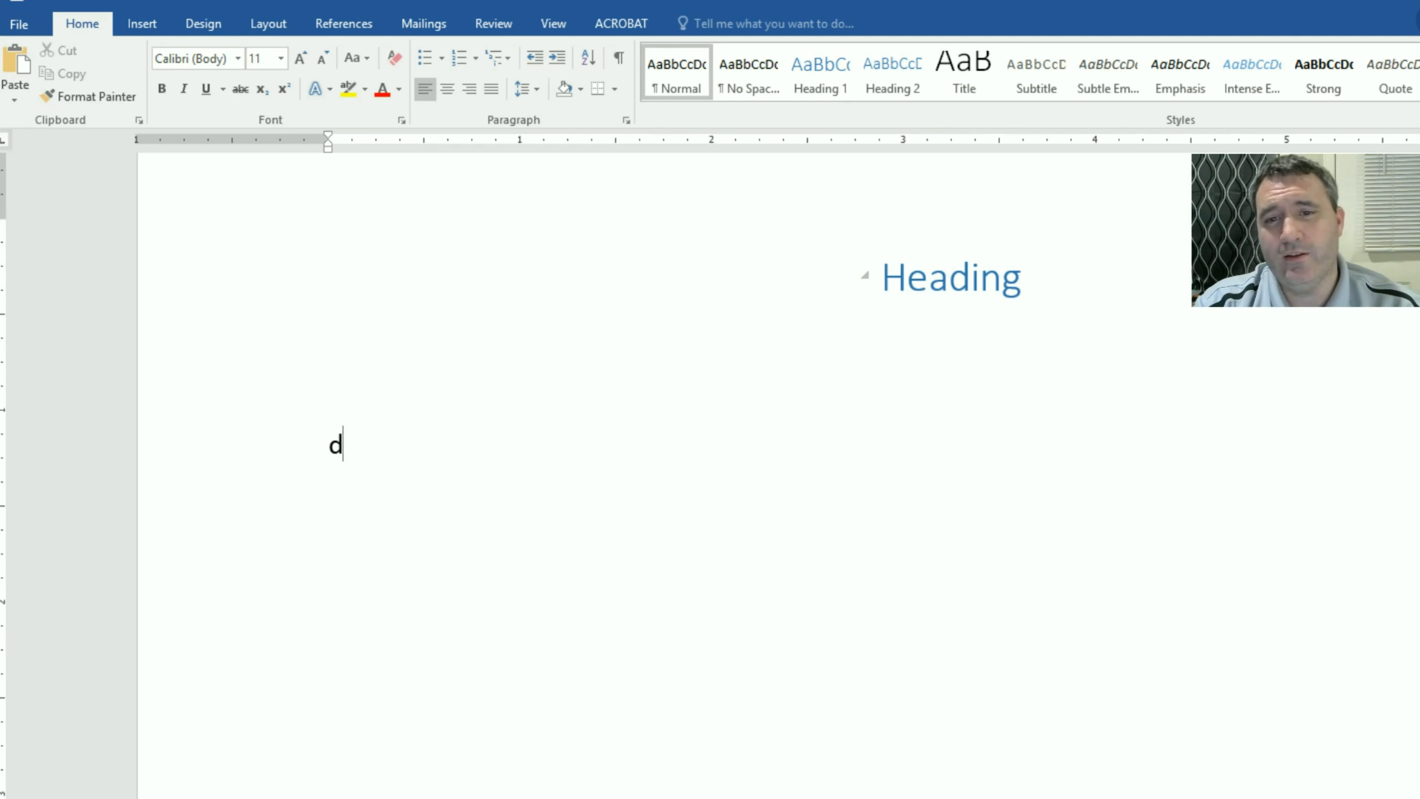
pyautogui.press('BackSpace')
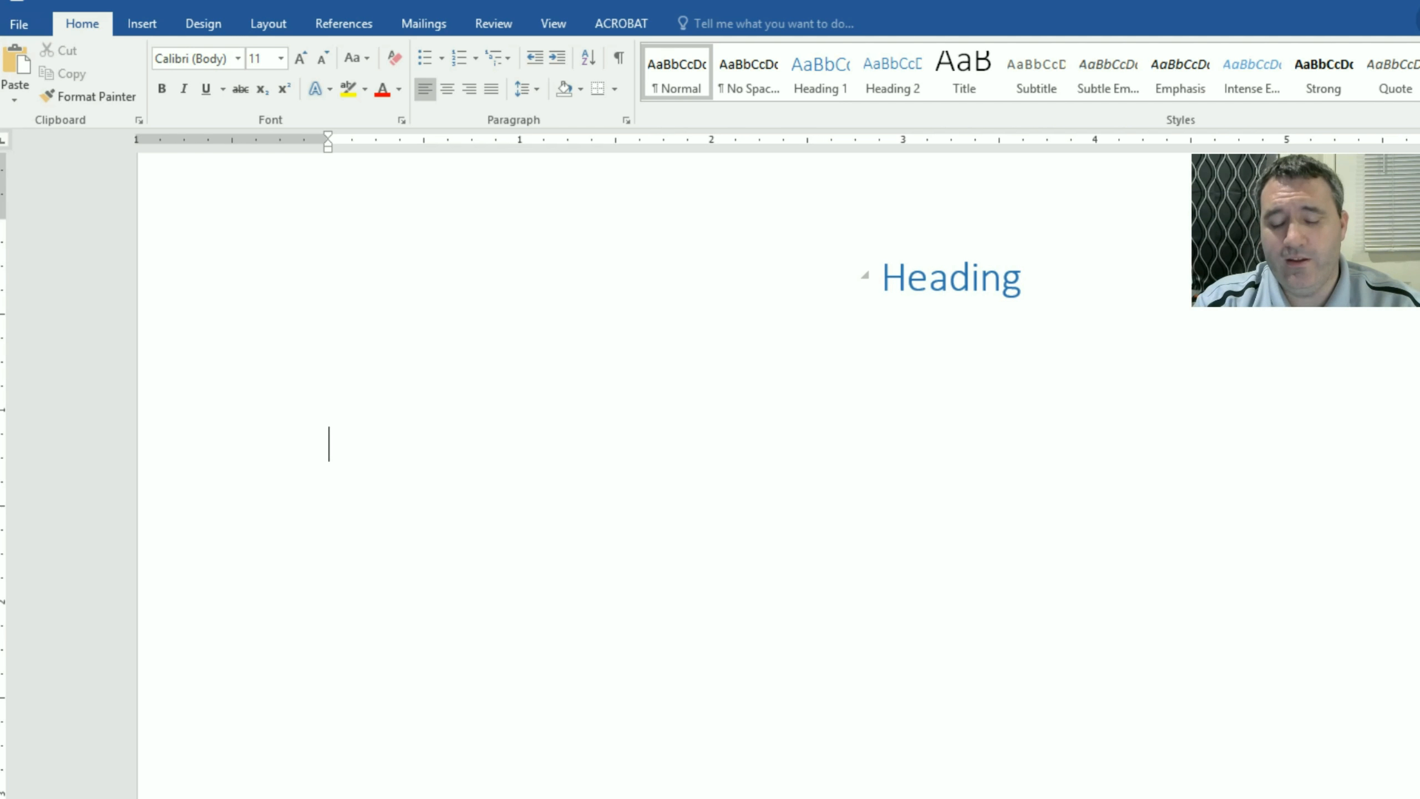
pyautogui.write('Th')
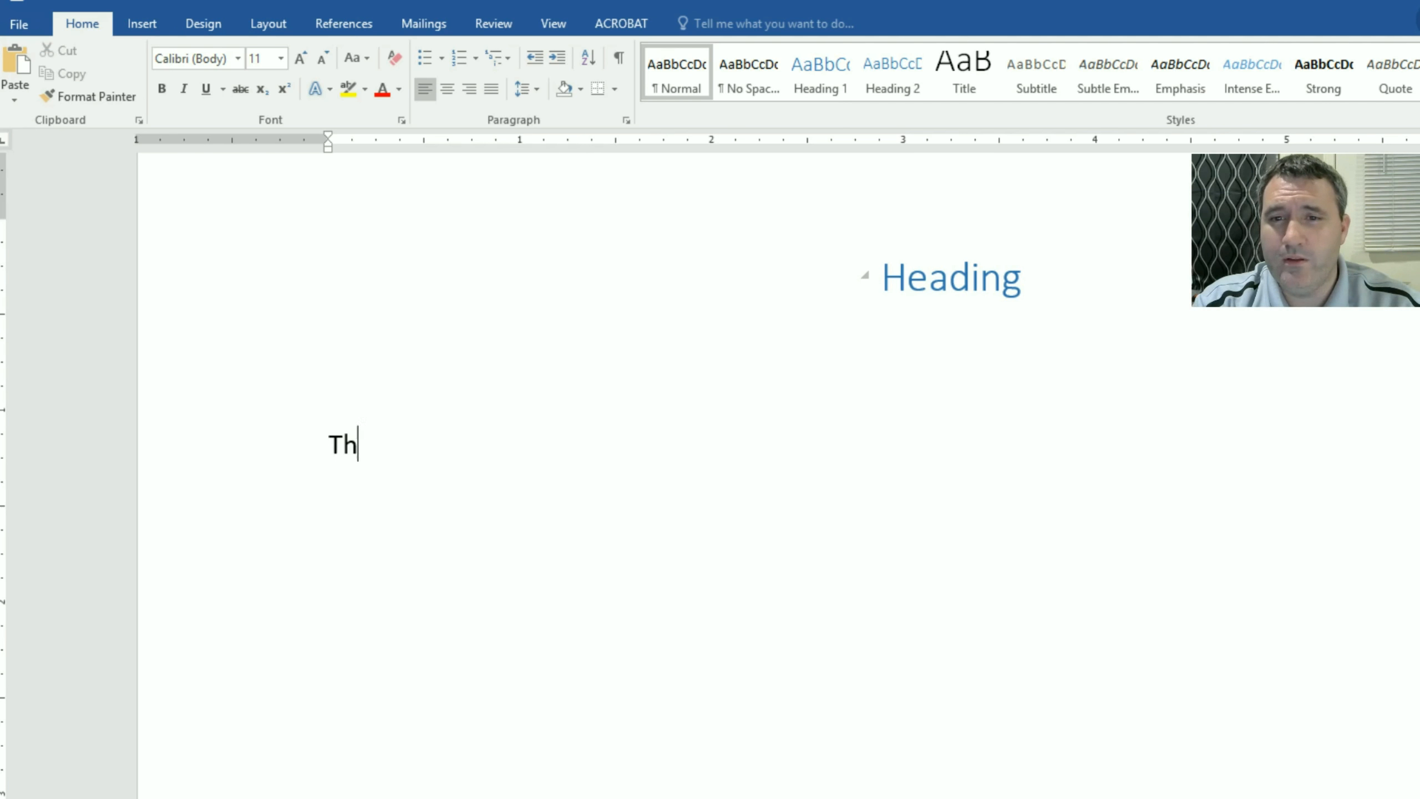
pyautogui.write('is is a test ')
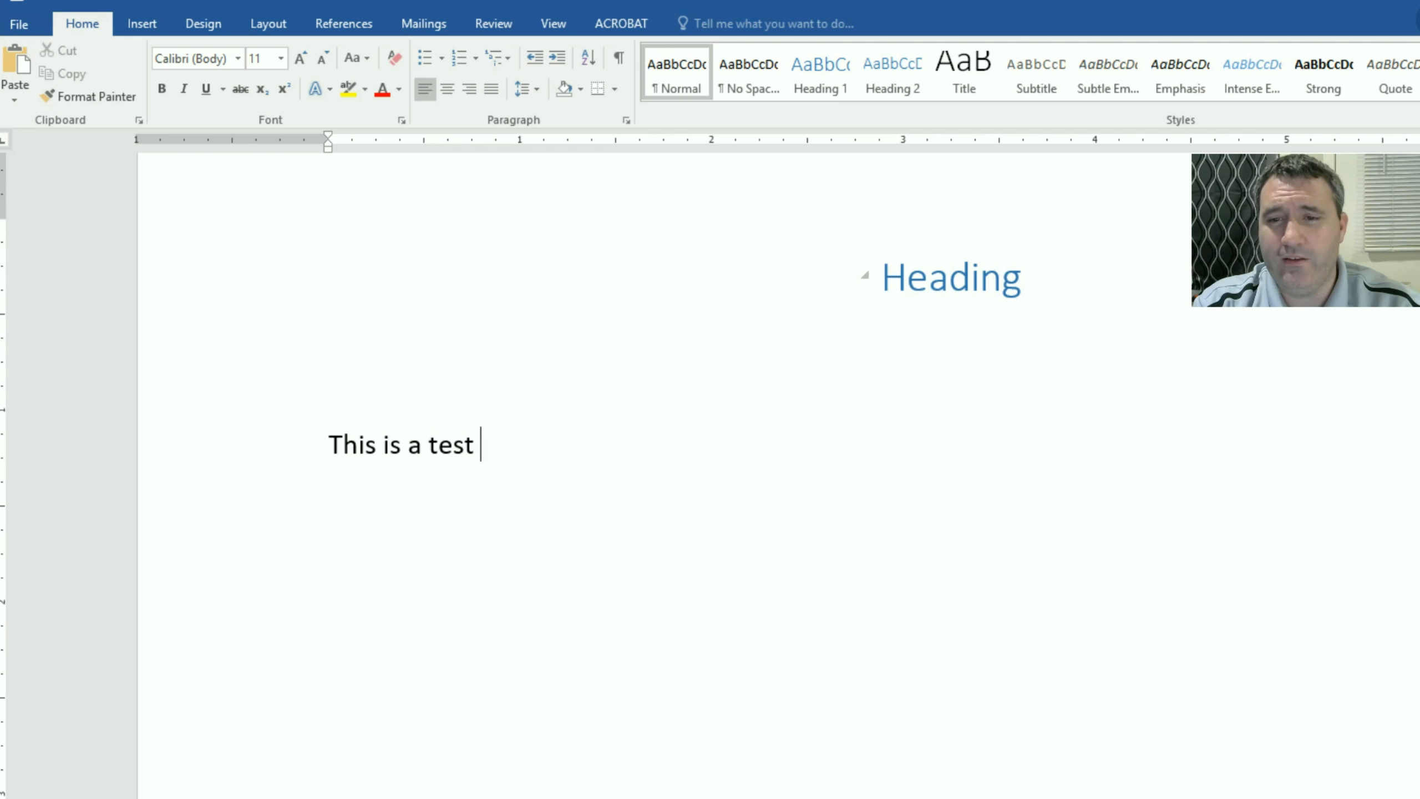
pyautogui.write('of bullets below')
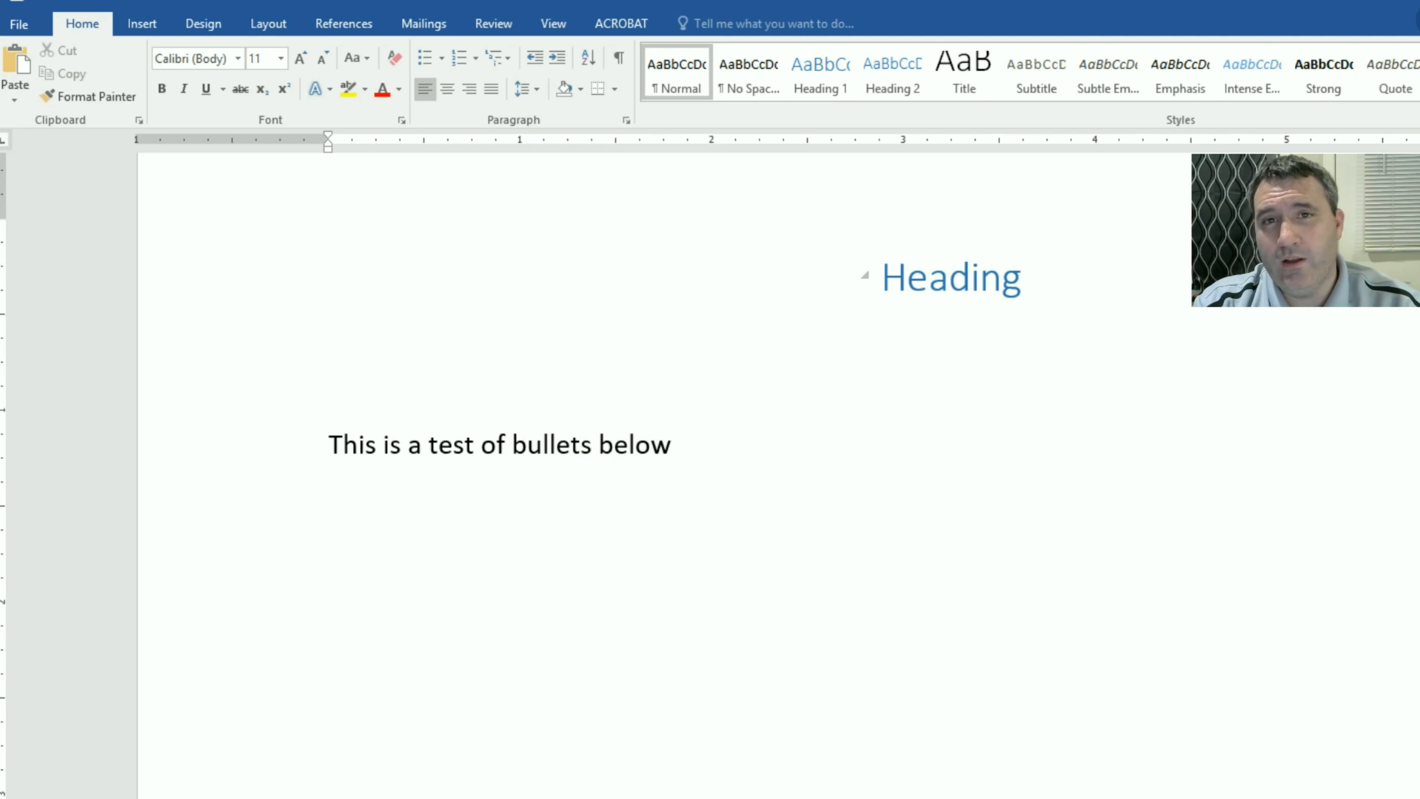
pyautogui.write('.')
pyautogui.press('Return')
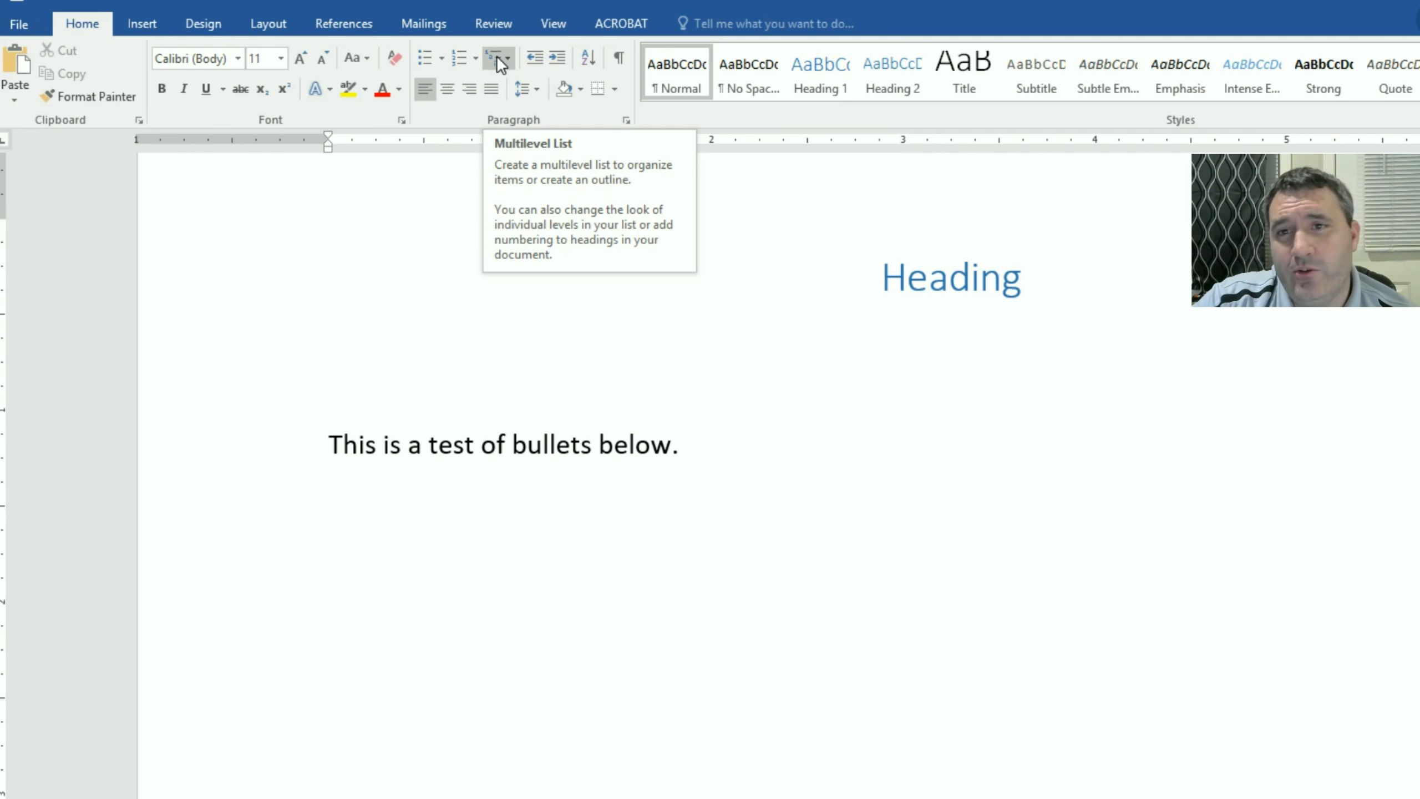
# Step: Add a bulleted list with the items "Bullet test 1" and "Bullet test 2", ending it with an unbulleted indented line
pyautogui.click(424, 56)
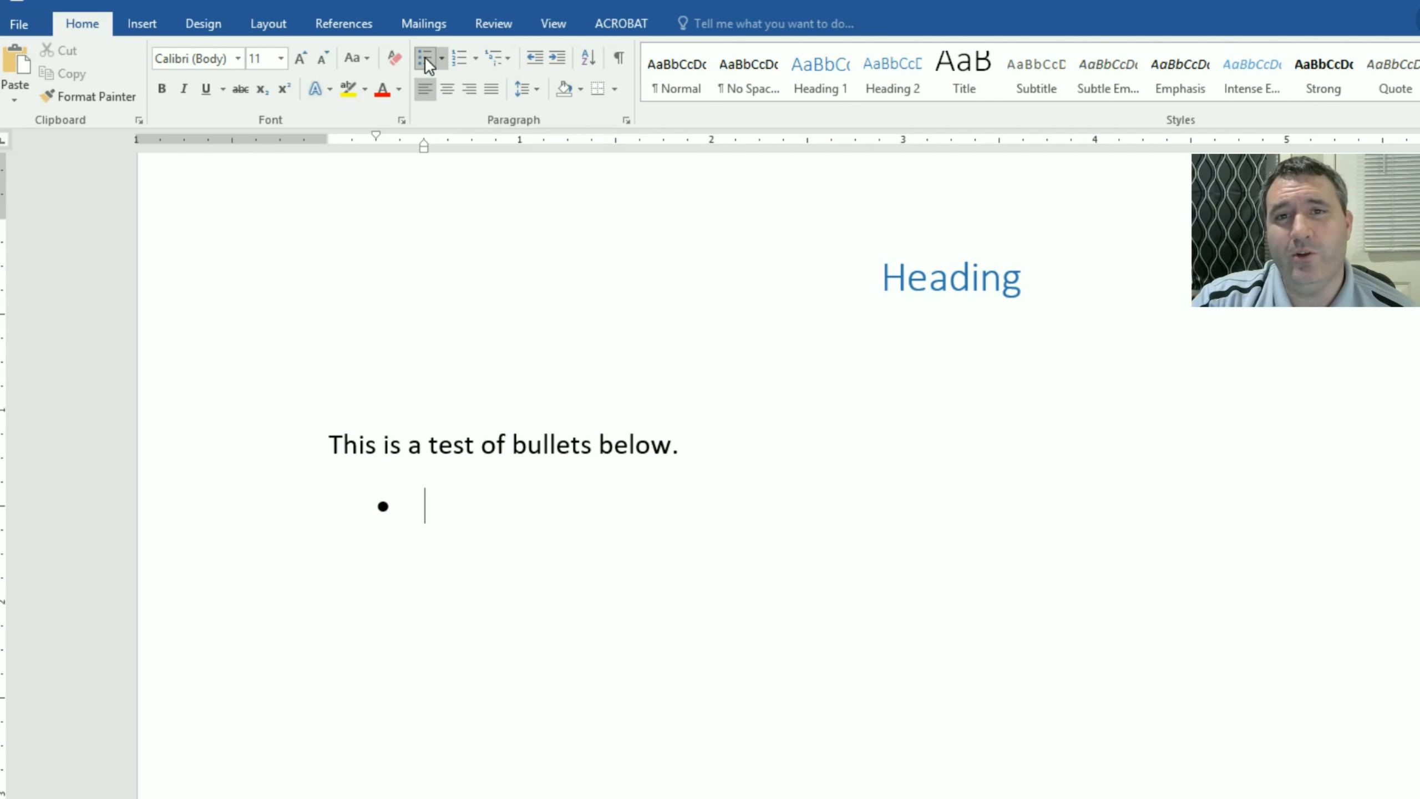
pyautogui.write('bullet test 1')
pyautogui.press('Return')
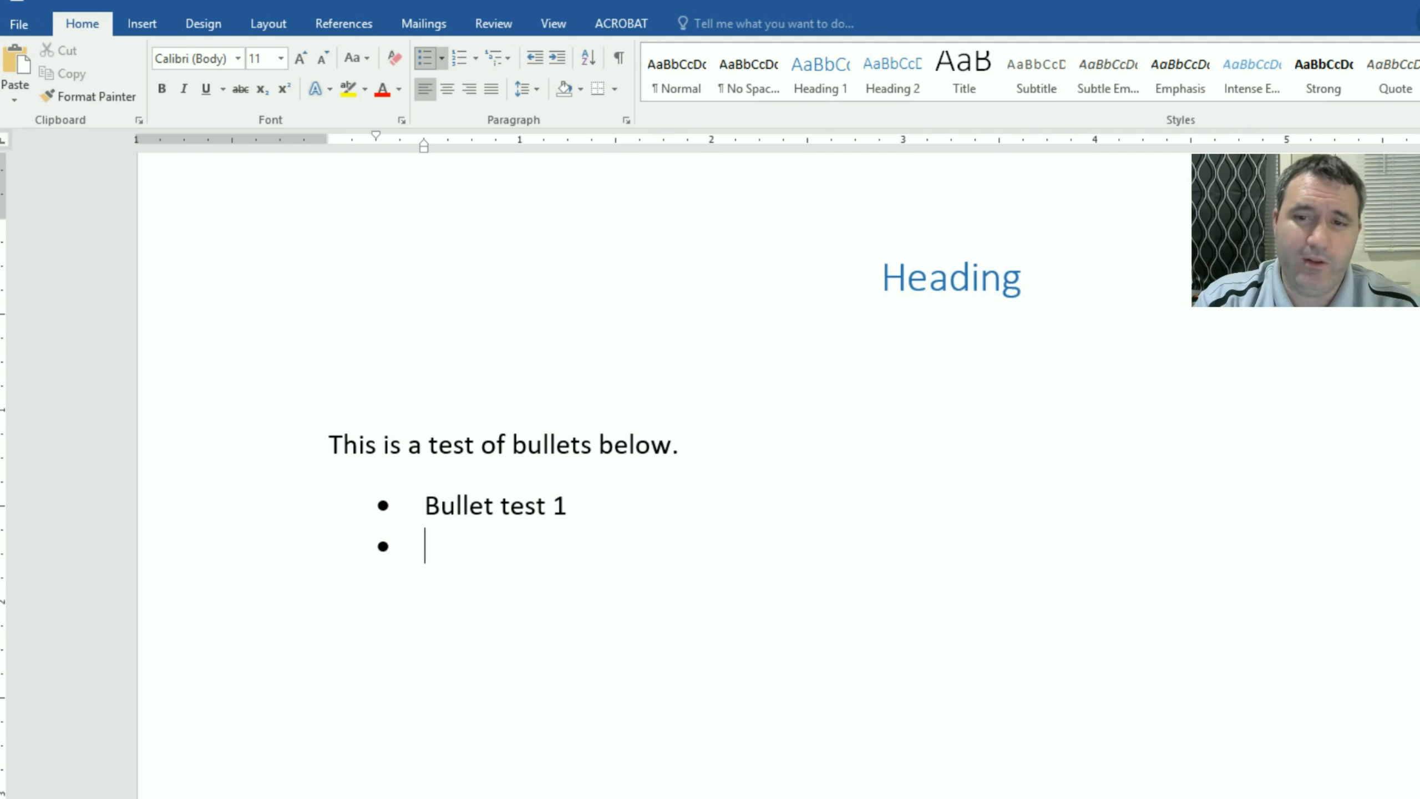
pyautogui.write('Bull')
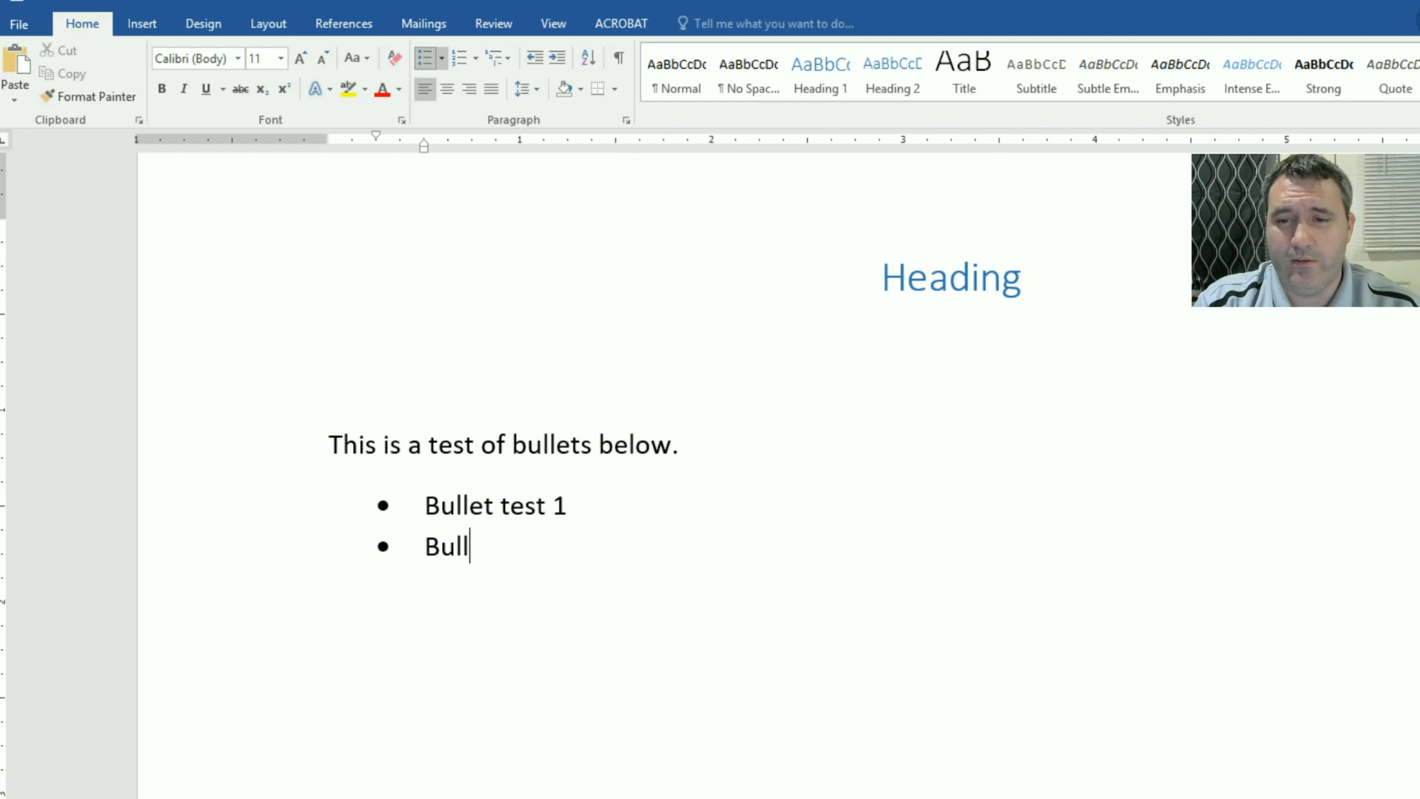
pyautogui.write('et test 2')
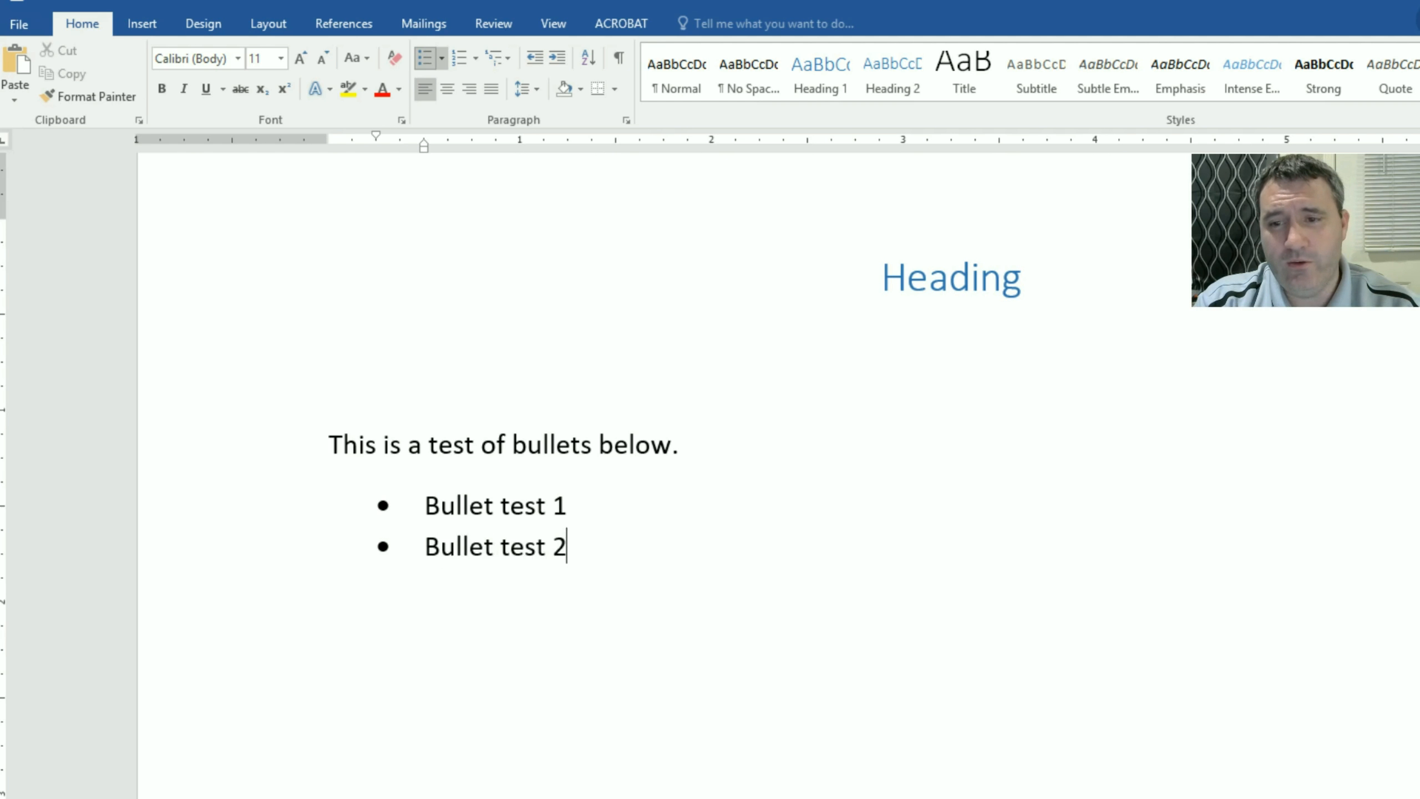
pyautogui.press('Return')
pyautogui.press('Return')
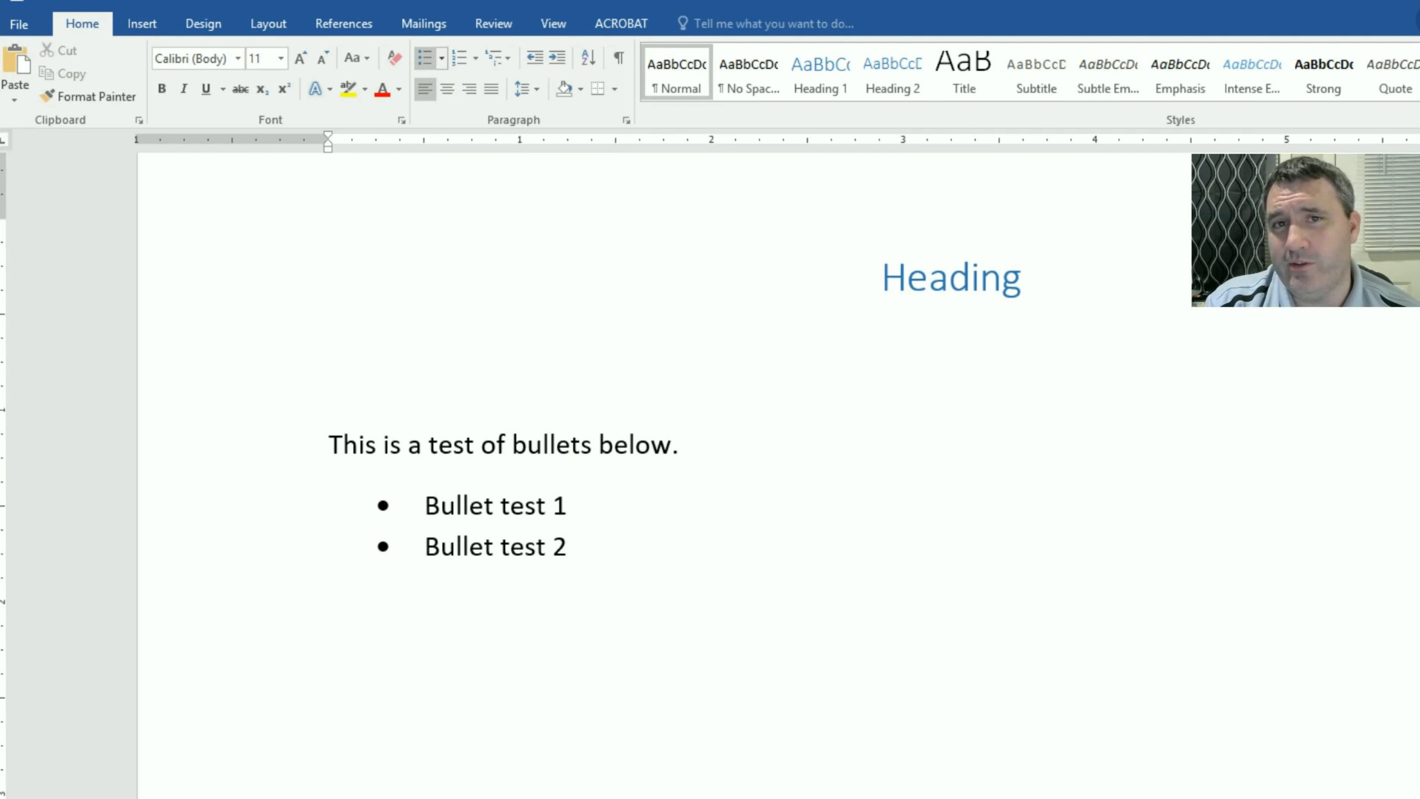
pyautogui.press('BackSpace')
pyautogui.press('Return')
pyautogui.press('BackSpace')
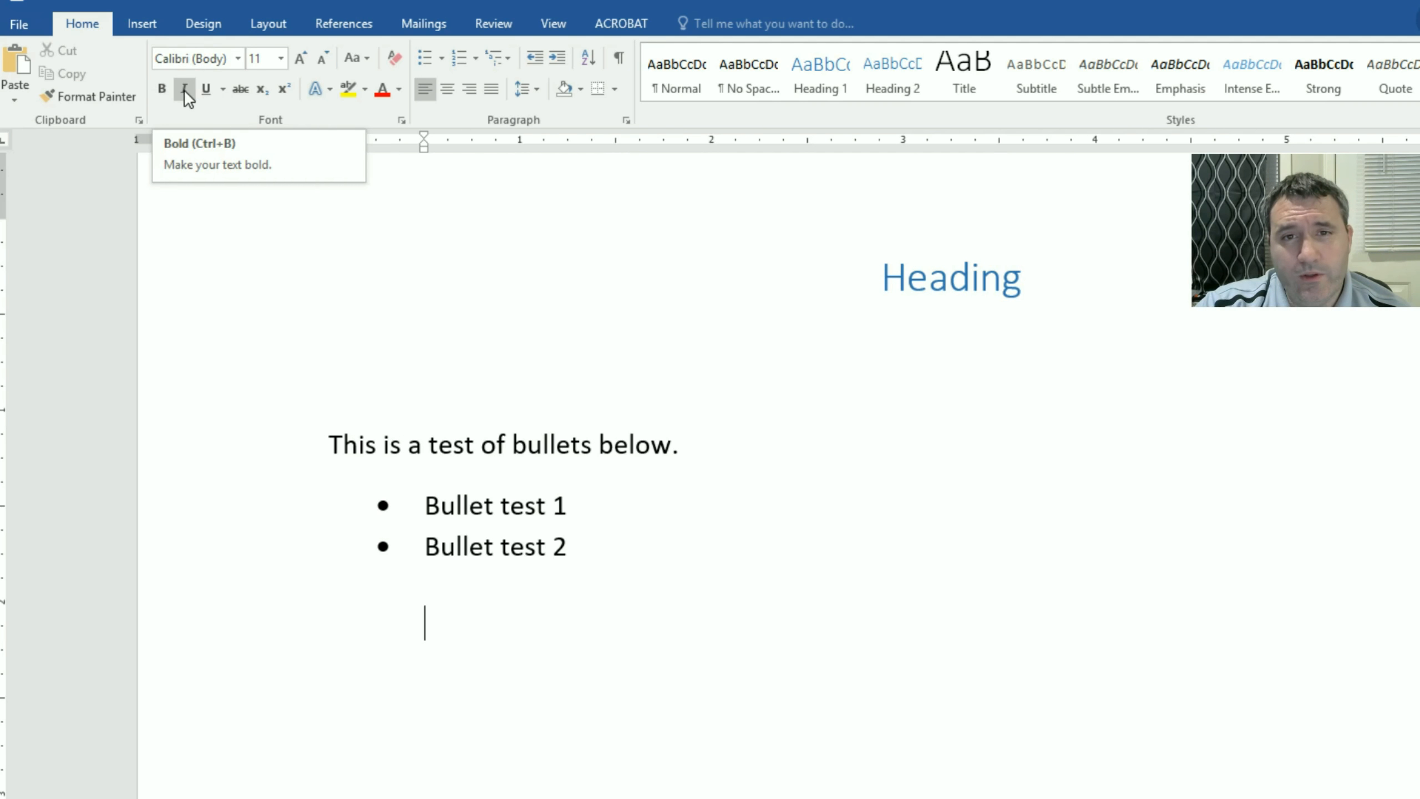
# Step: Make the centred heading text bold, italic and underlined
pyautogui.click(1031, 283)
pyautogui.moveTo(1031, 283); pyautogui.dragTo(879, 298)
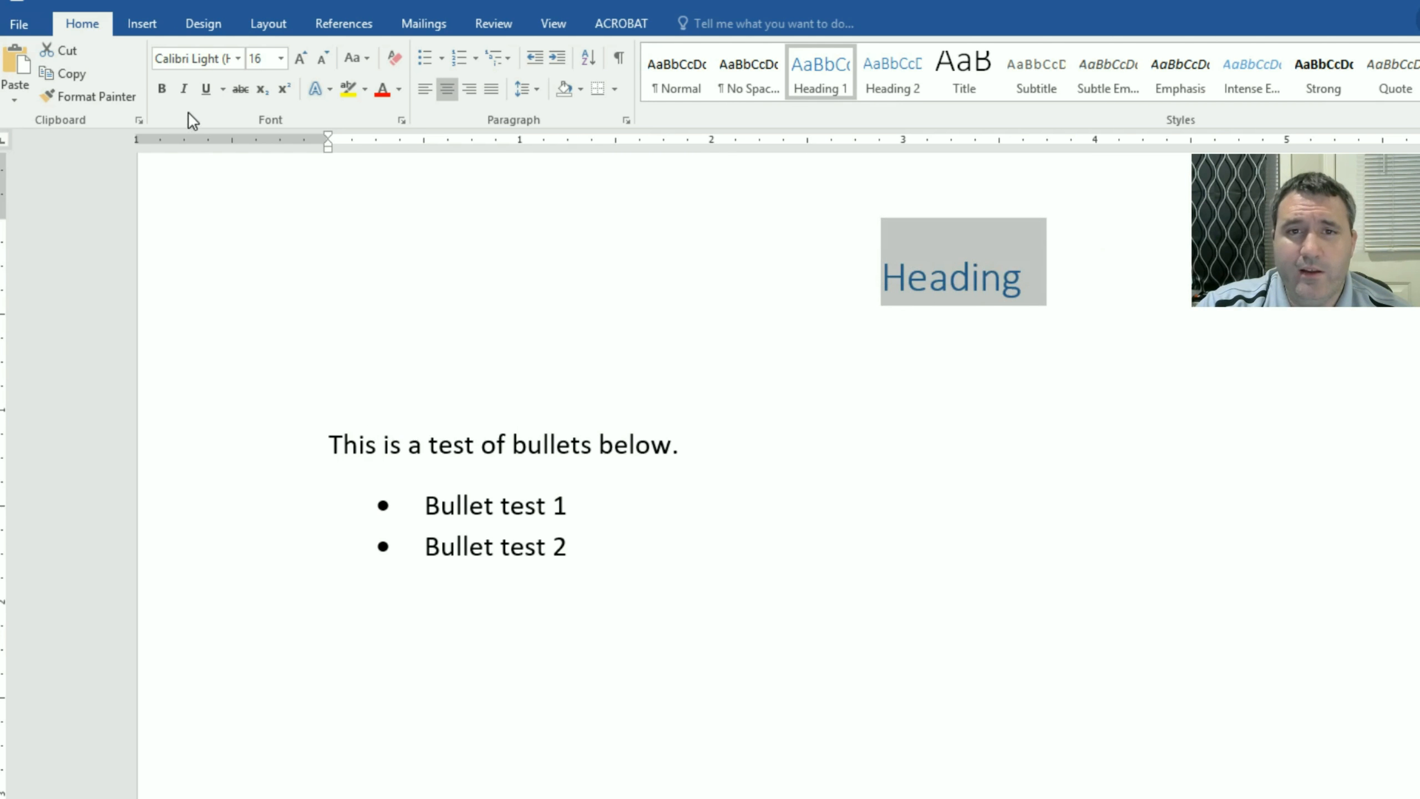
pyautogui.click(163, 88)
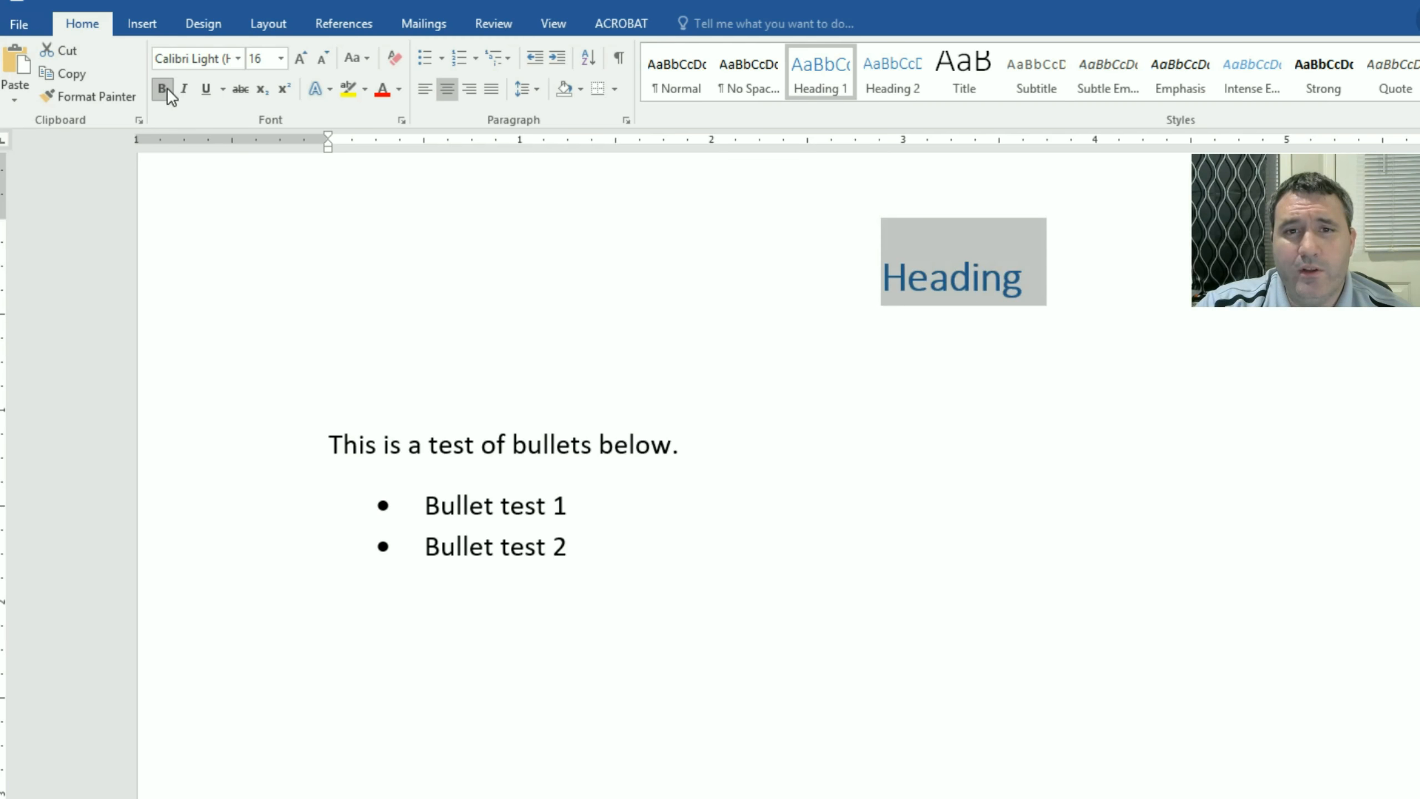
pyautogui.click(180, 89)
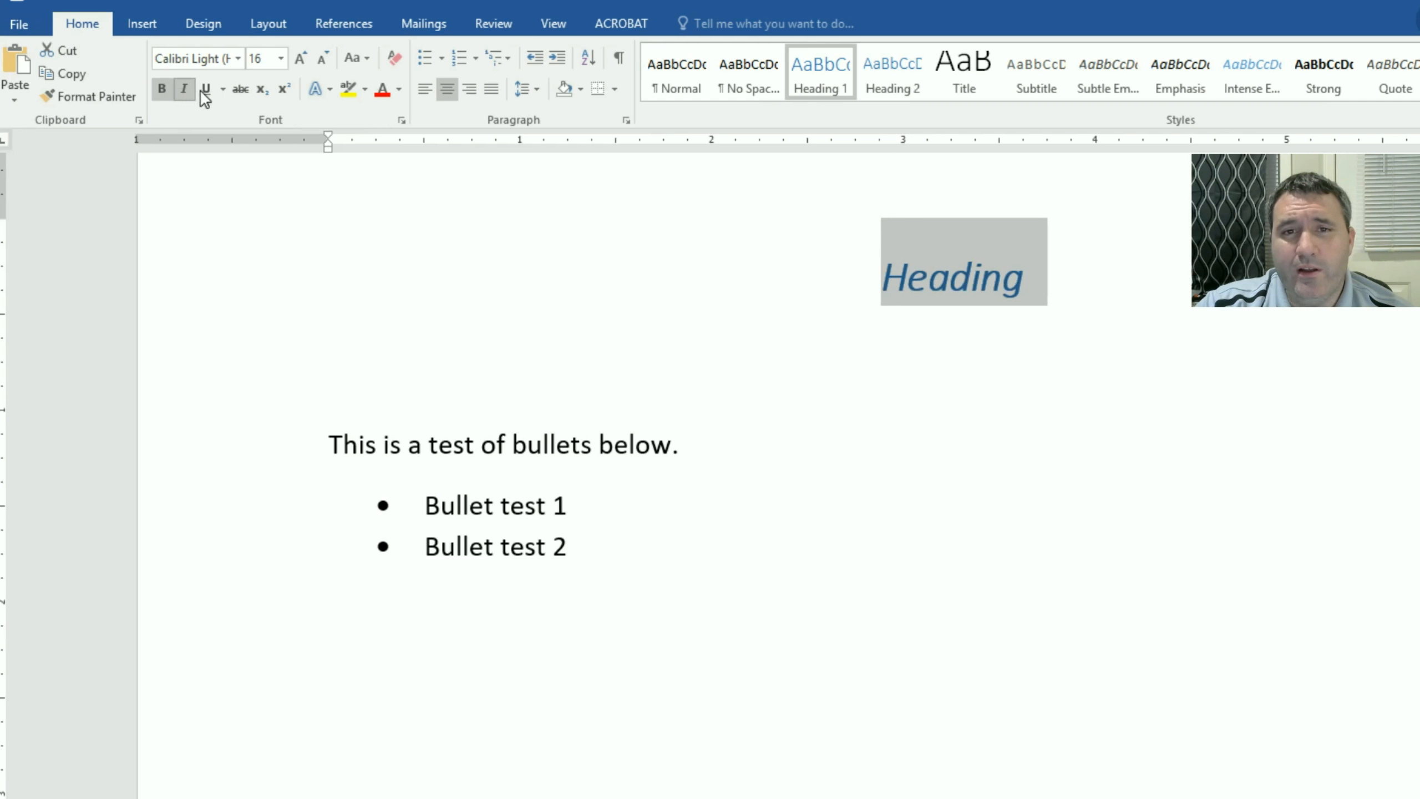
pyautogui.click(204, 89)
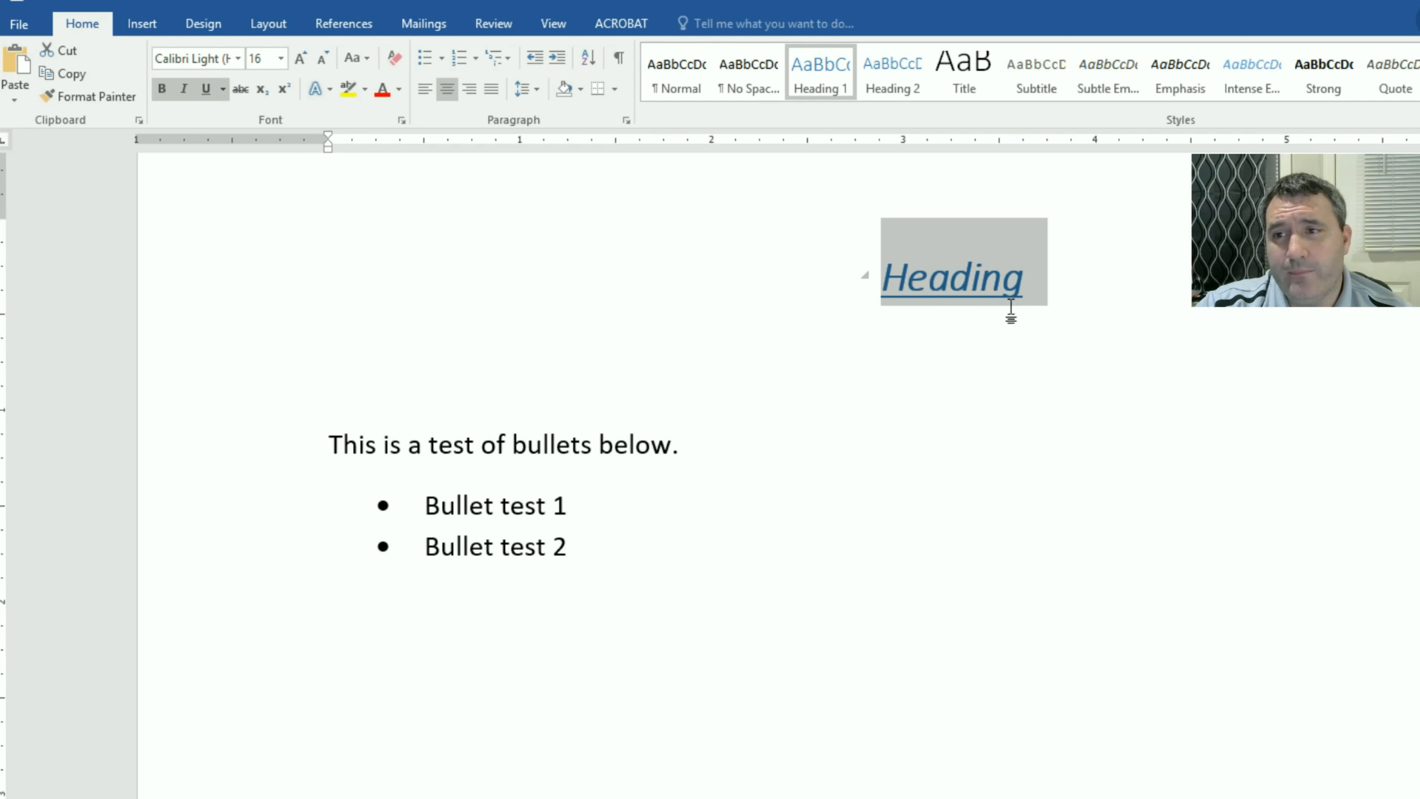
pyautogui.click(935, 369)
pyautogui.moveTo(1022, 290); pyautogui.dragTo(881, 282)
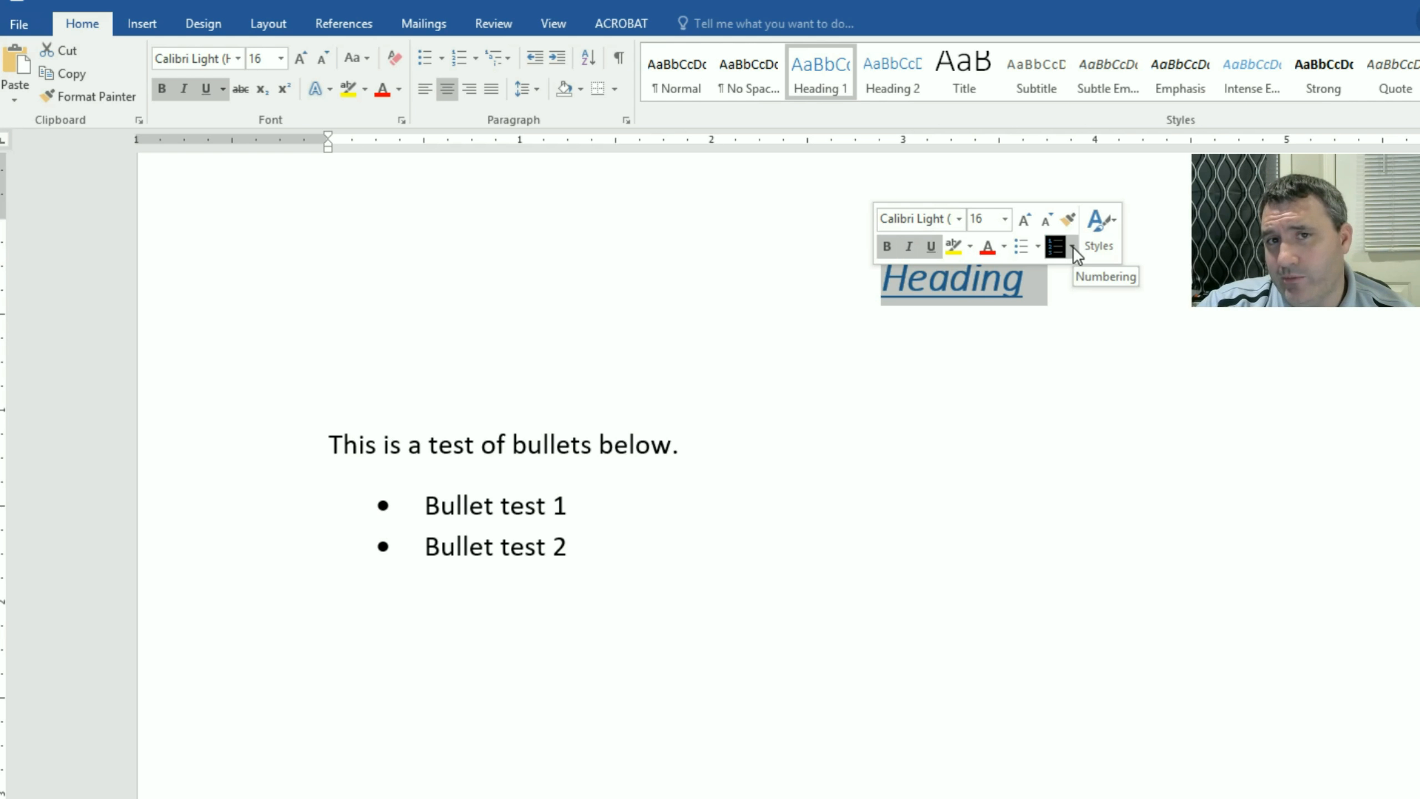
pyautogui.click(1103, 234)
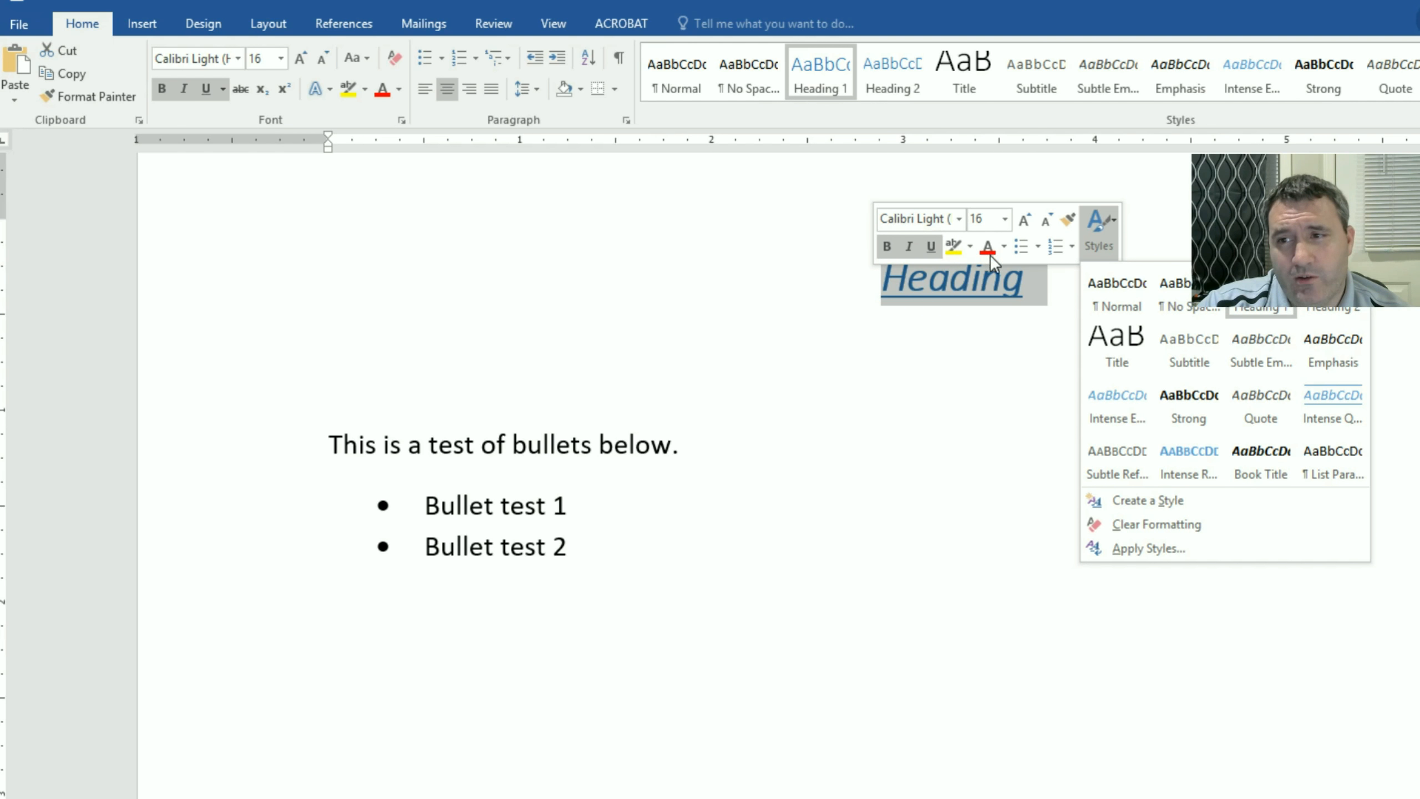
pyautogui.click(786, 347)
# Step: Colour the word "This" in the body sentence with the darkest shade of the blue theme colour
pyautogui.moveTo(323, 446); pyautogui.dragTo(375, 449)
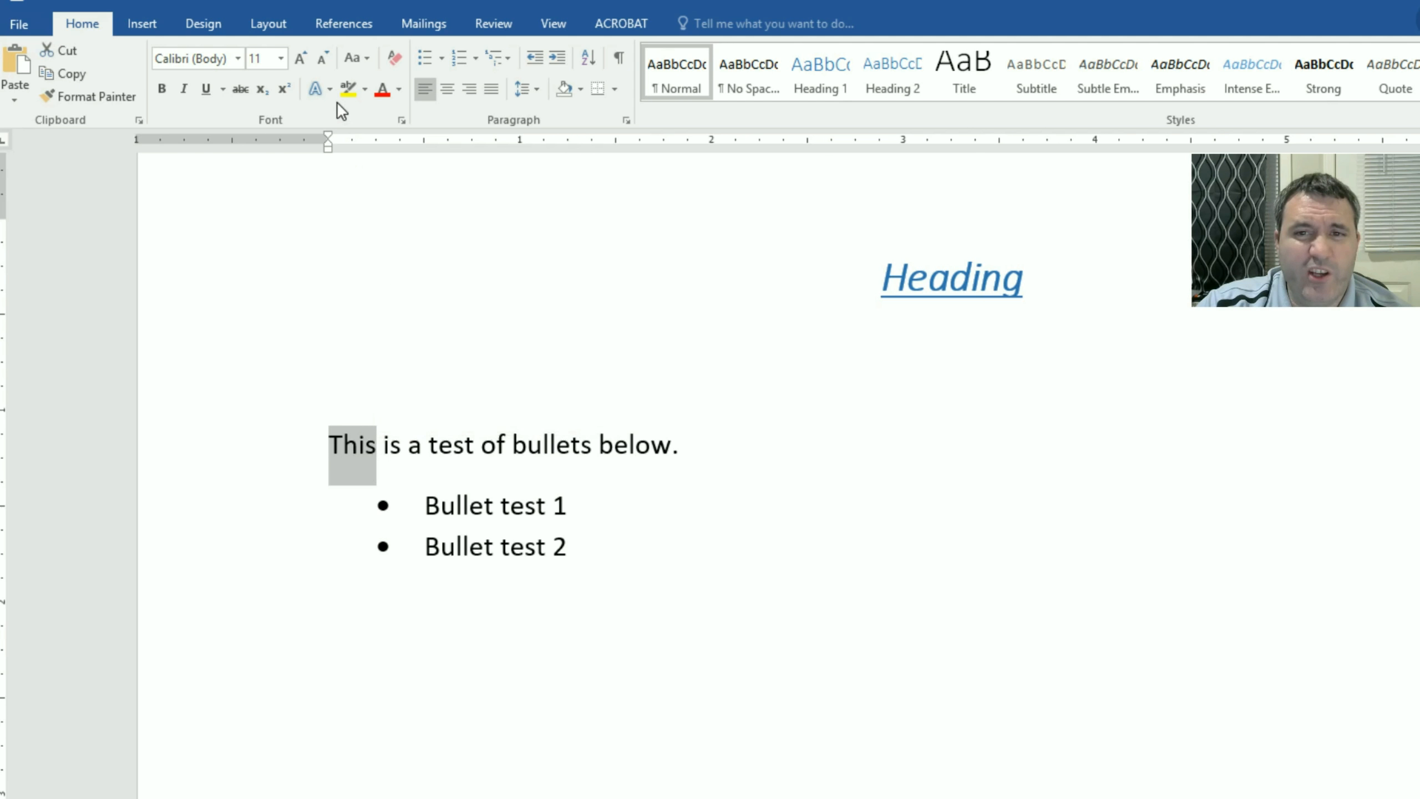
pyautogui.click(400, 90)
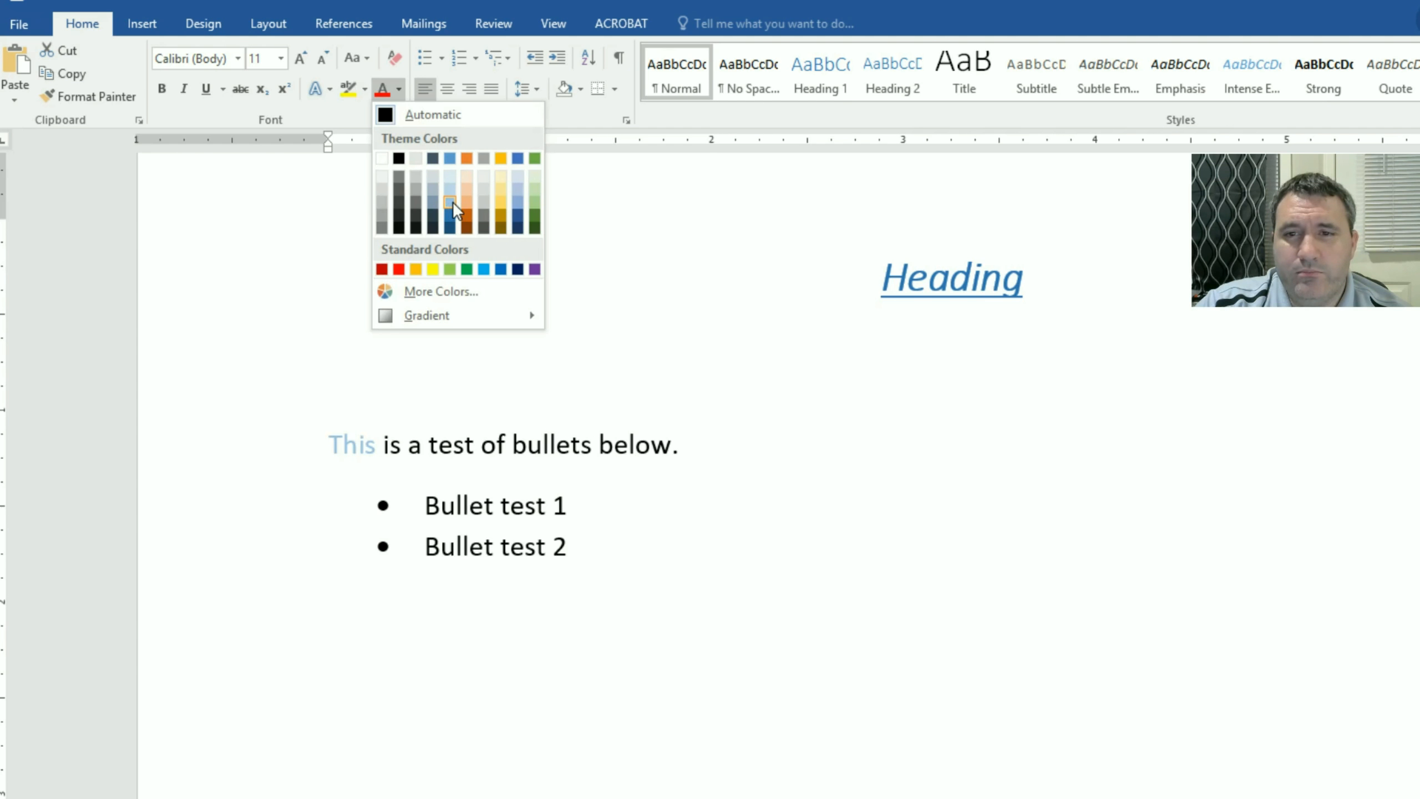
pyautogui.click(453, 228)
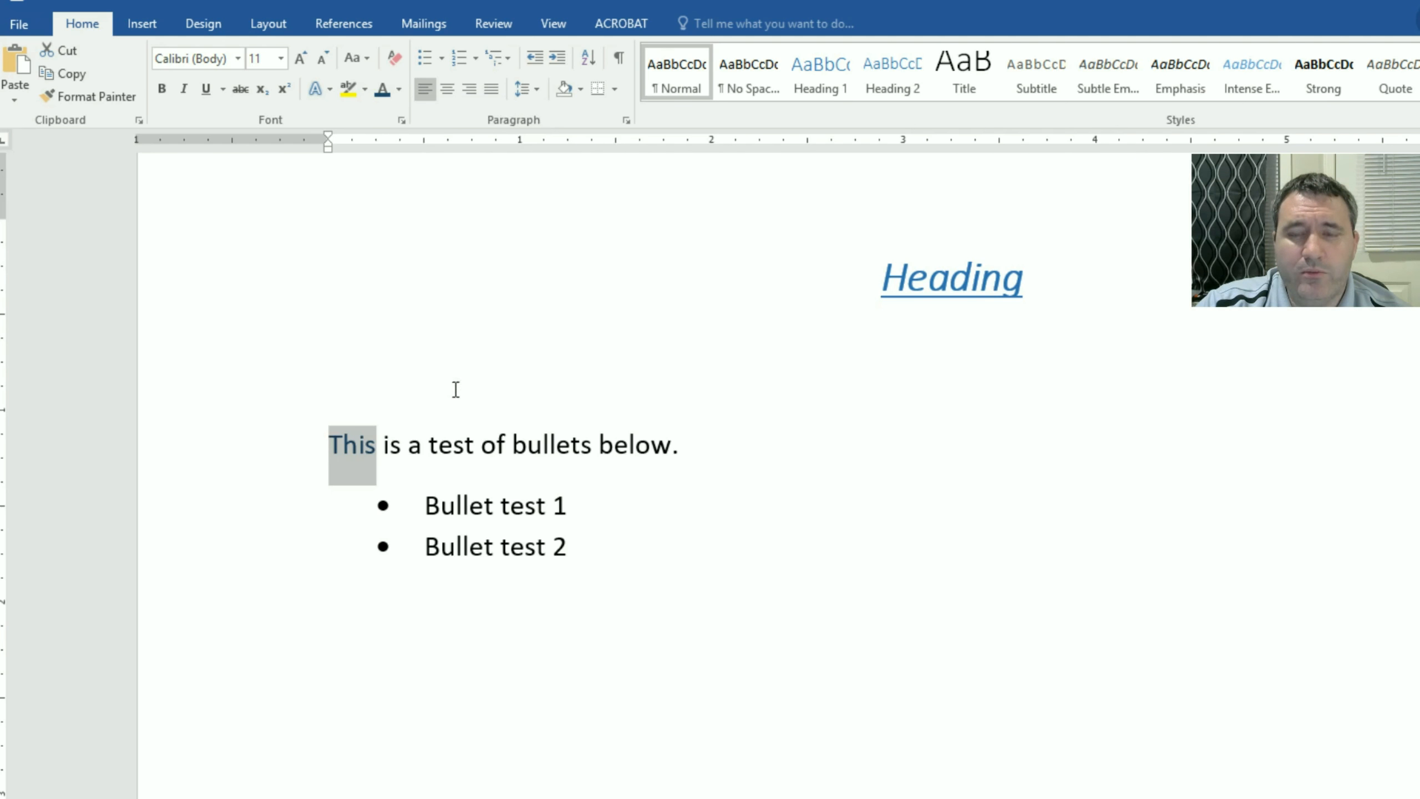
# Step: Make the word "test" in the body sentence bold and underlined
pyautogui.click(465, 451)
pyautogui.moveTo(433, 445); pyautogui.dragTo(475, 446)
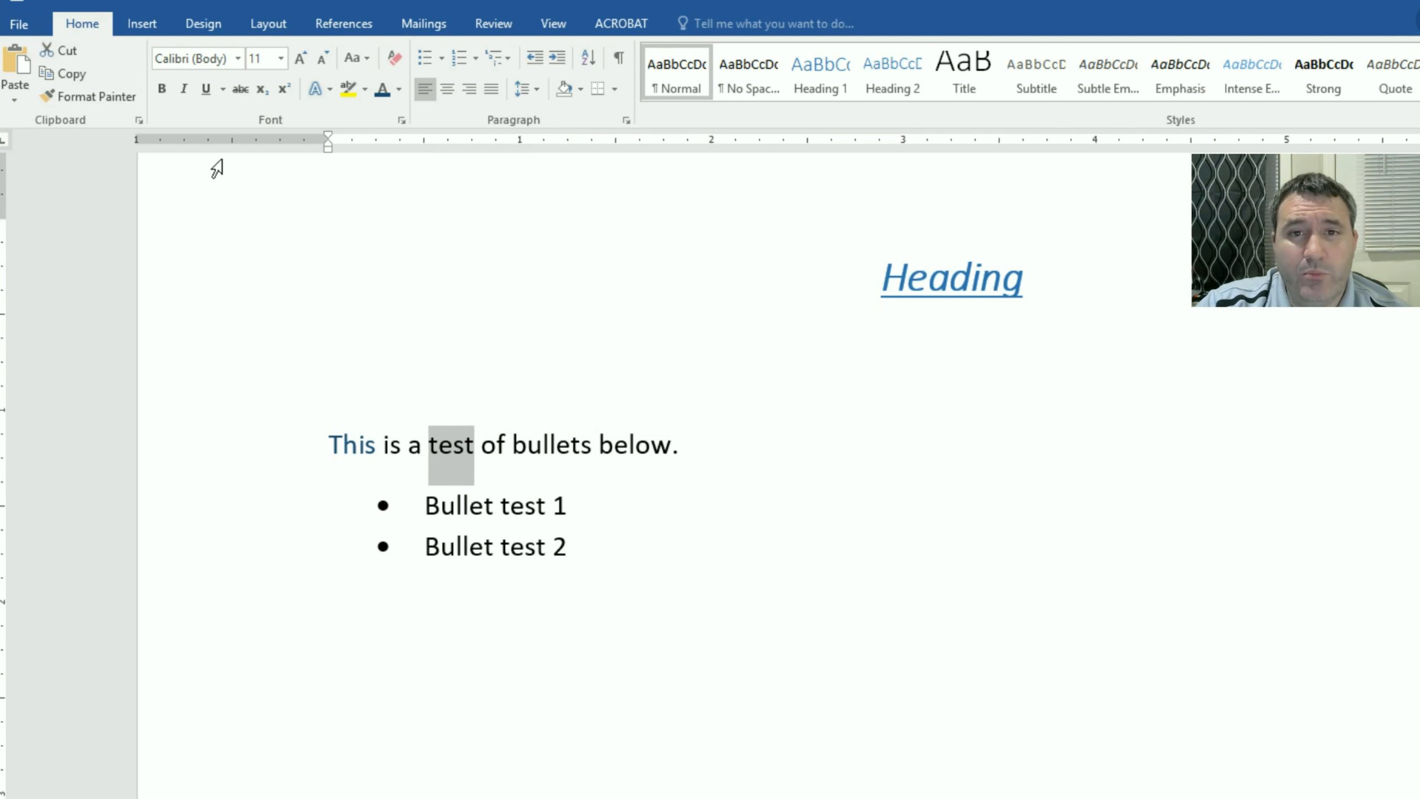
pyautogui.click(161, 89)
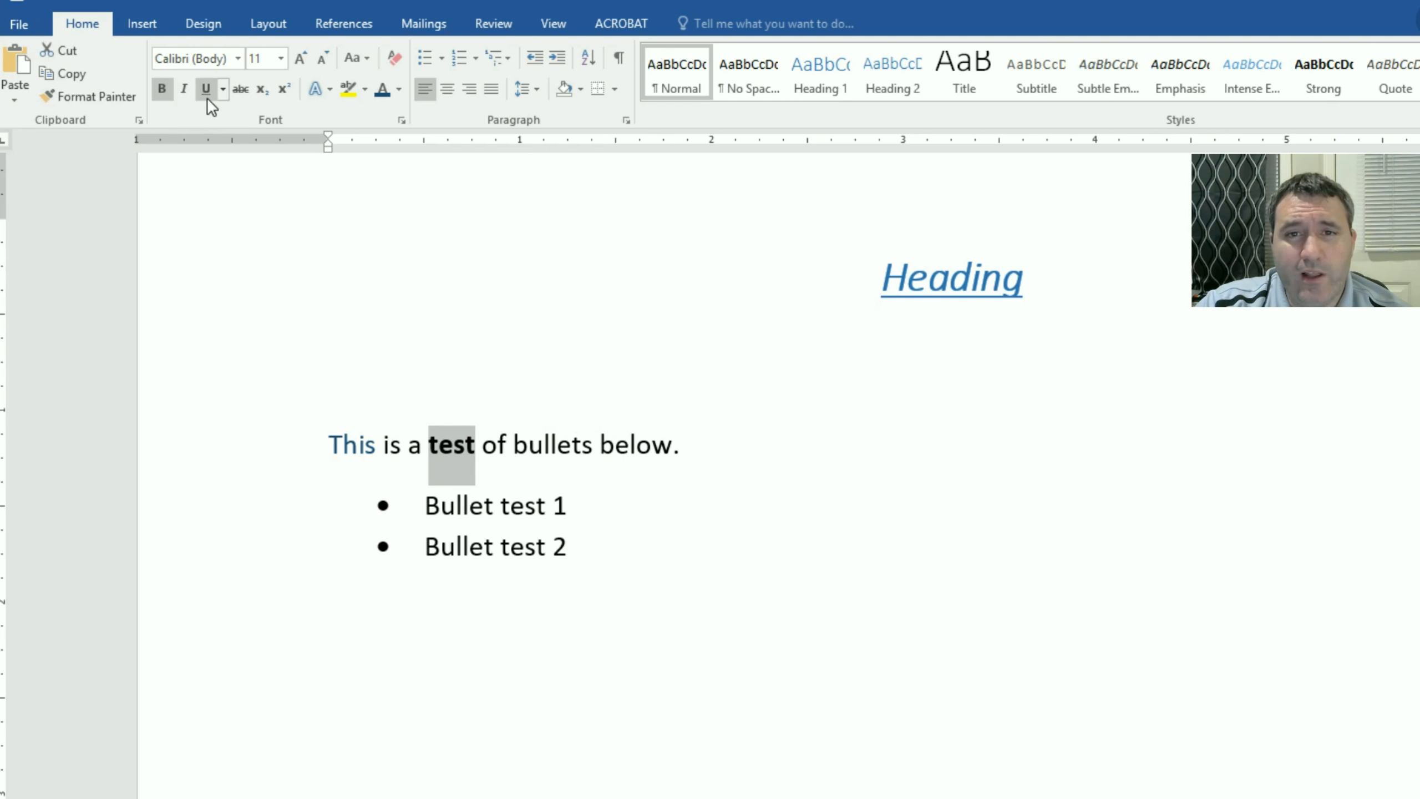
pyautogui.click(208, 88)
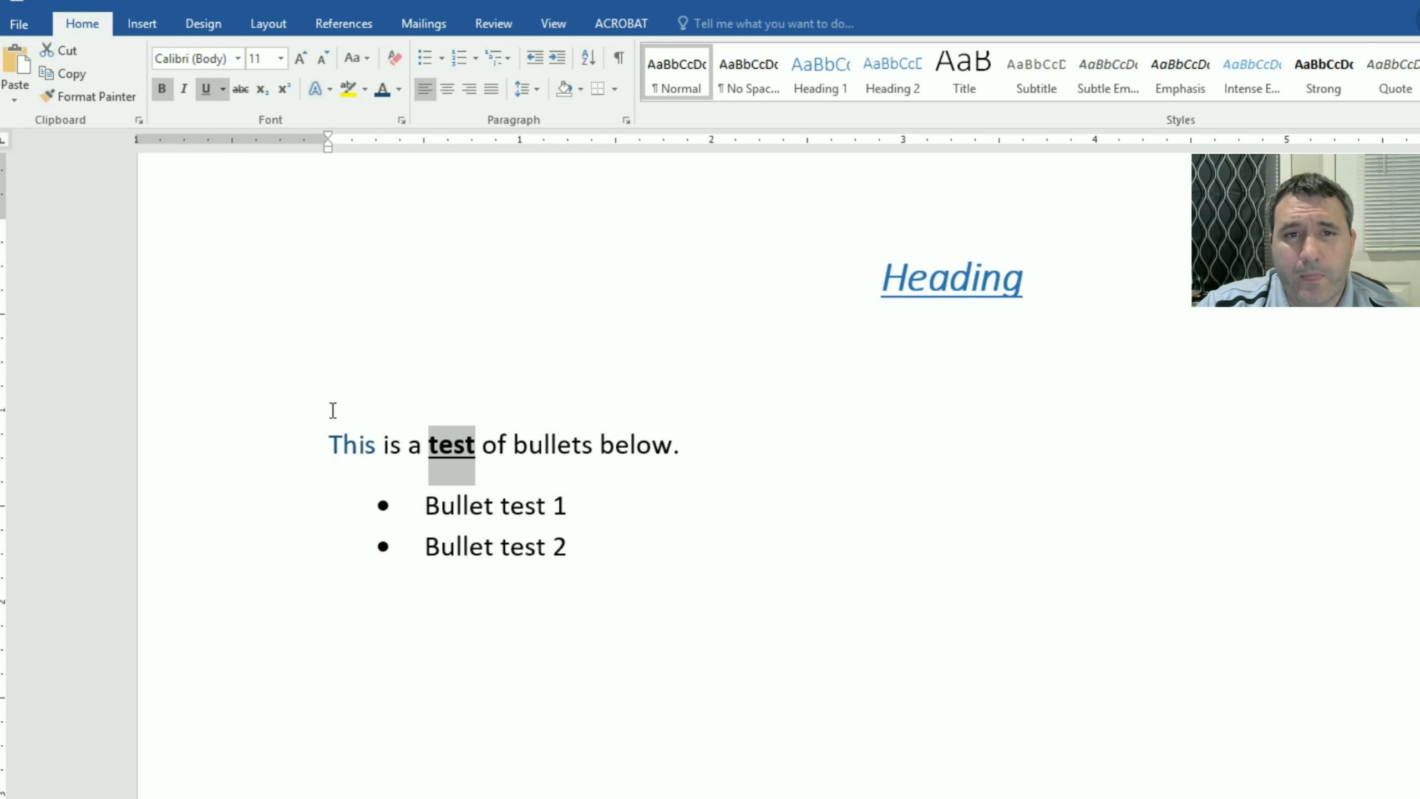
pyautogui.click(571, 445)
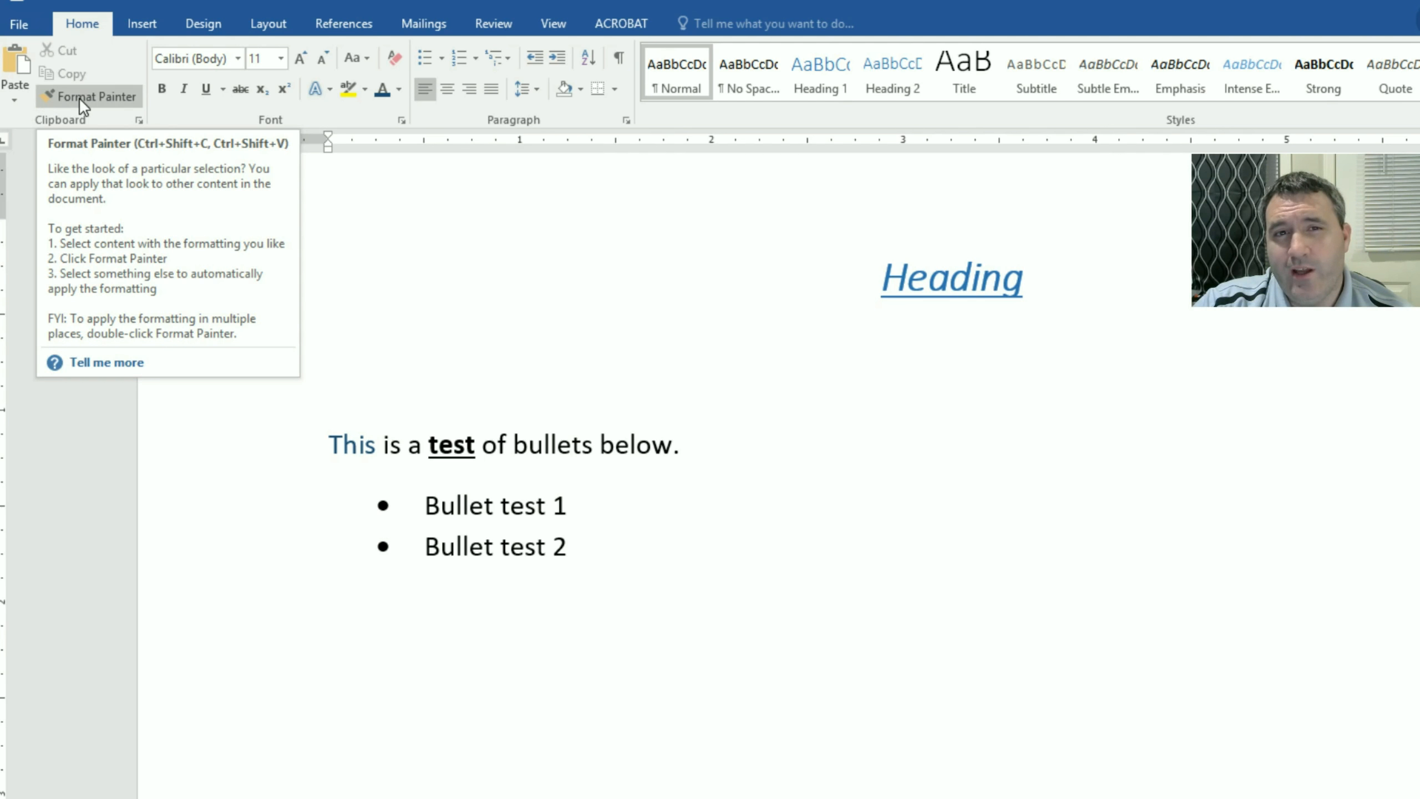
# Step: Copy the formatting of "test" onto the word "below" in the same sentence with Format Painter
pyautogui.moveTo(429, 436); pyautogui.dragTo(464, 444)
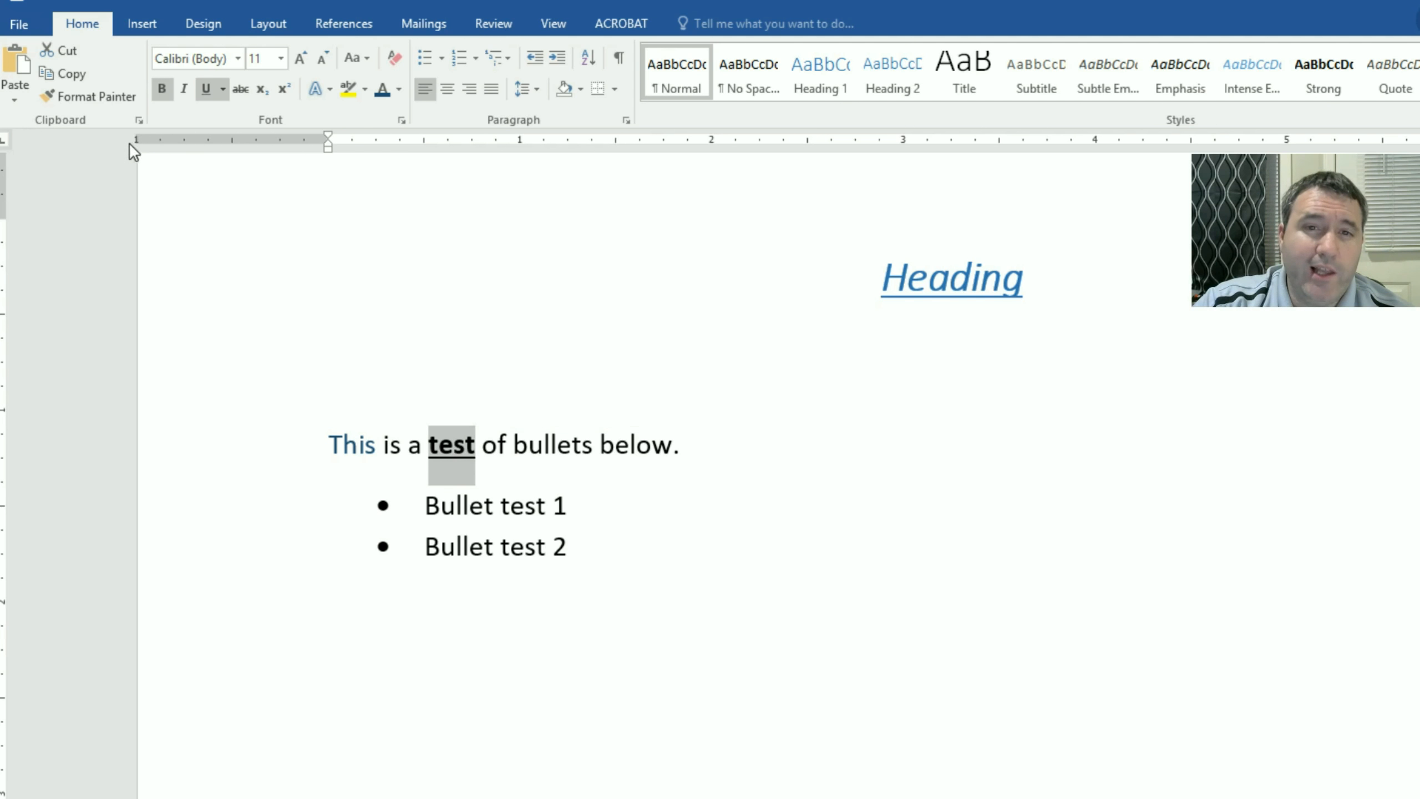
pyautogui.click(111, 96)
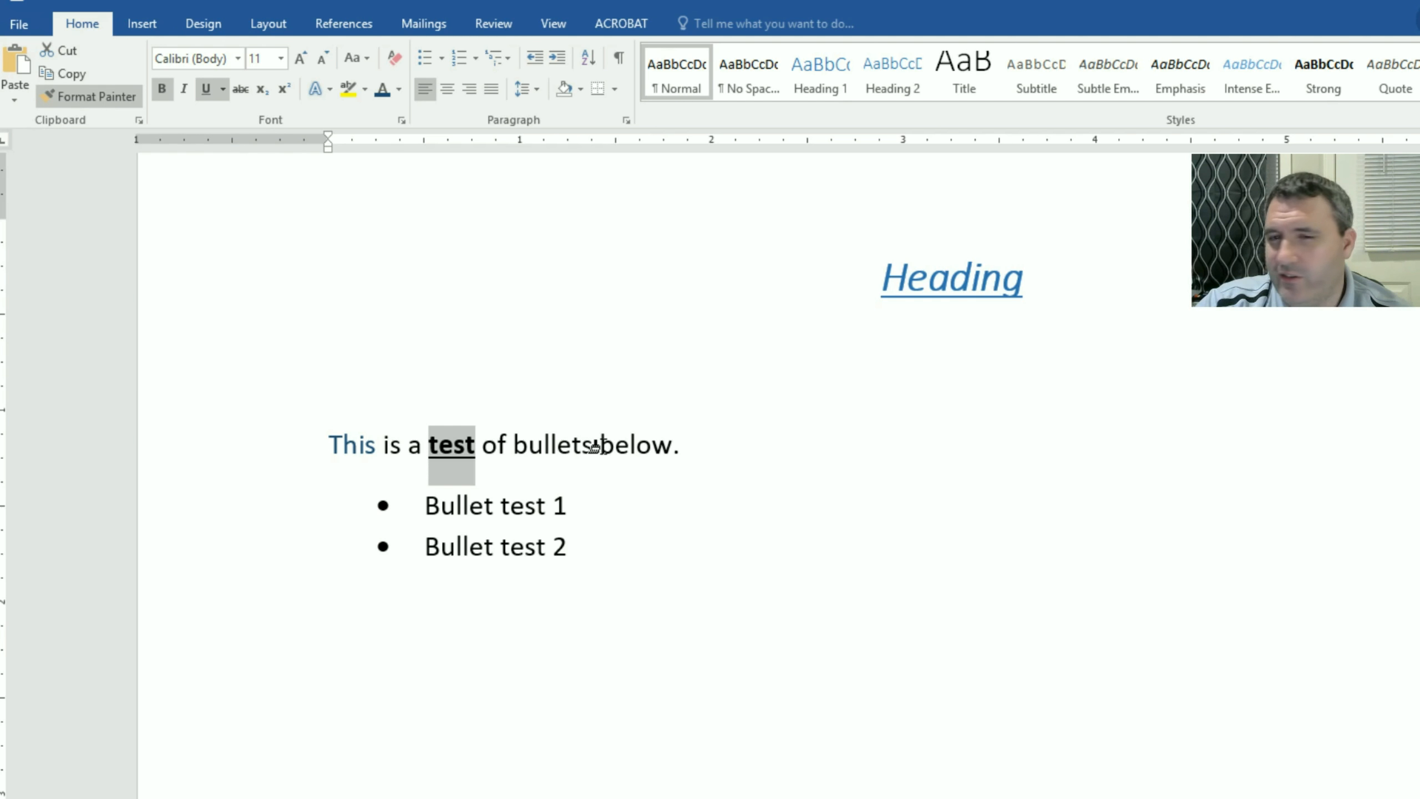
pyautogui.moveTo(596, 446)
pyautogui.mouseDown()
pyautogui.moveTo(679, 445)
pyautogui.moveTo(665, 445)
pyautogui.mouseUp()
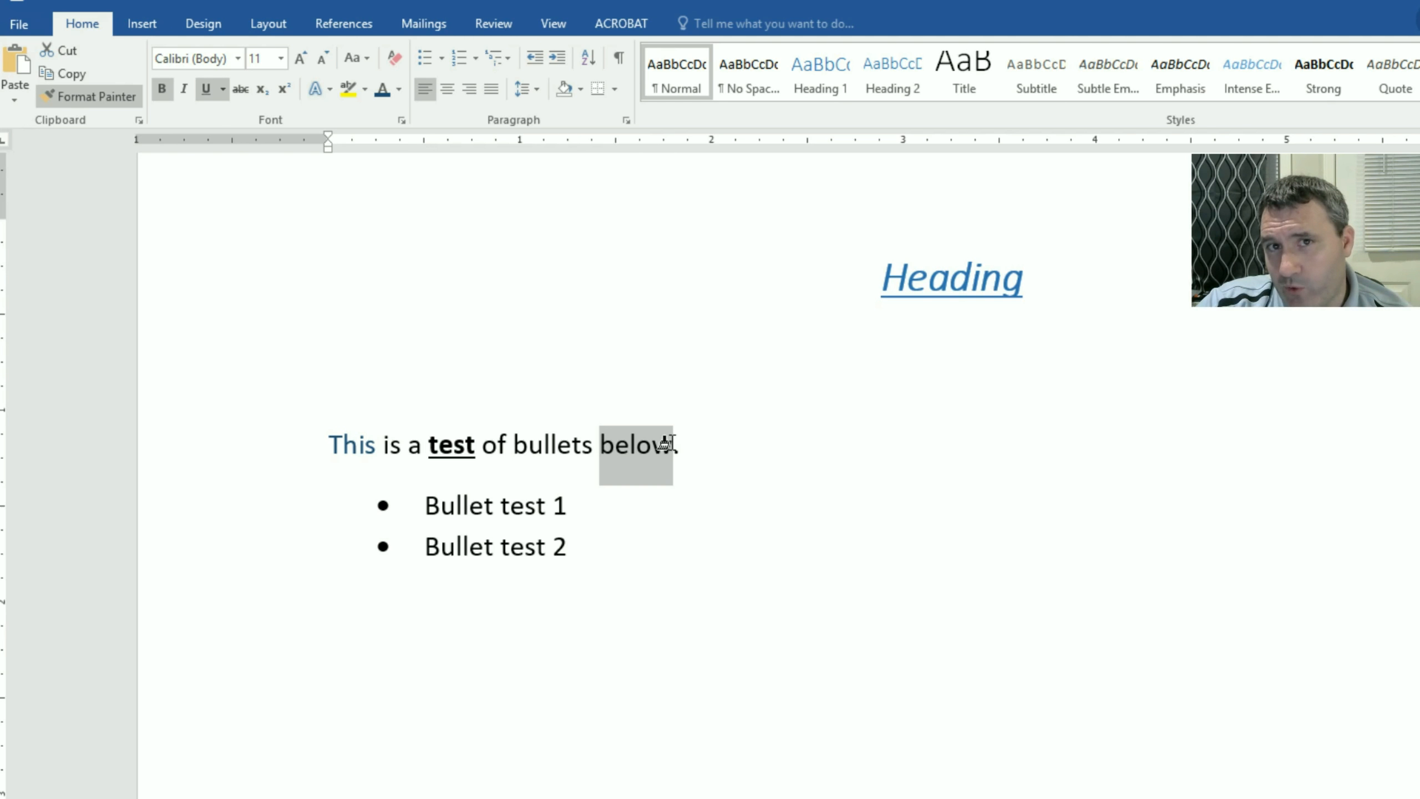
pyautogui.moveTo(665, 445); pyautogui.dragTo(675, 447)
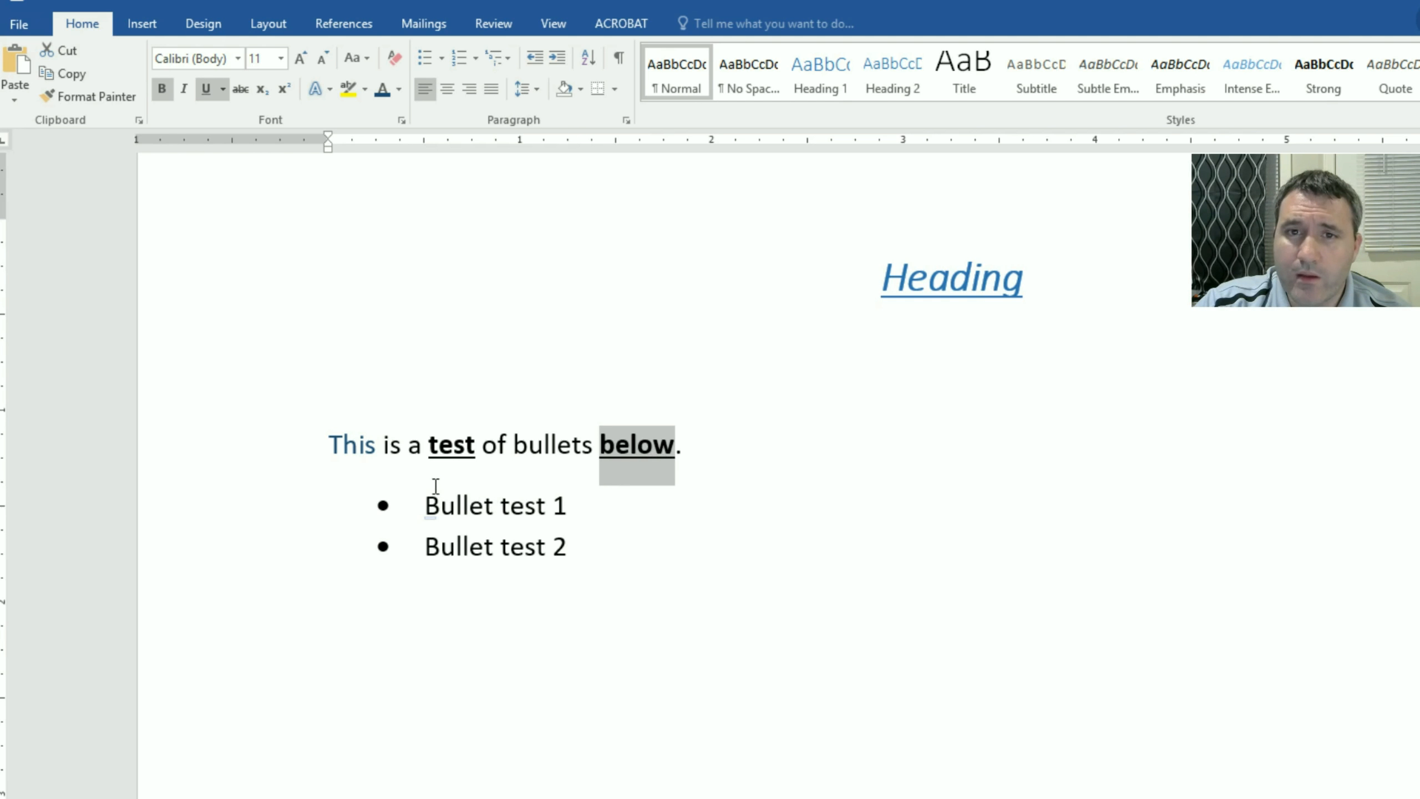
# Step: Change the font of the "Bullet test 1" line to Candara
pyautogui.moveTo(426, 448); pyautogui.dragTo(582, 512)
pyautogui.click(451, 503)
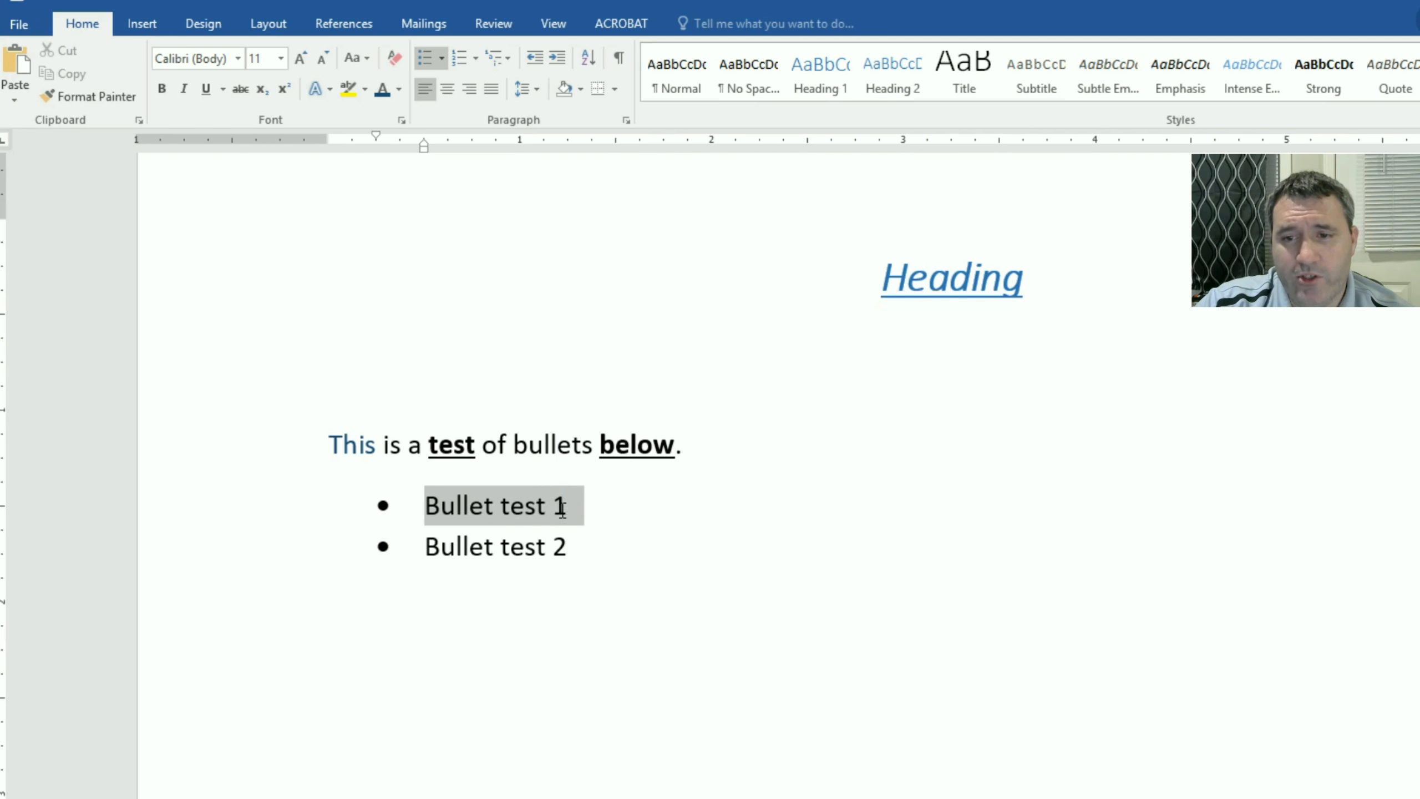
pyautogui.click(241, 56)
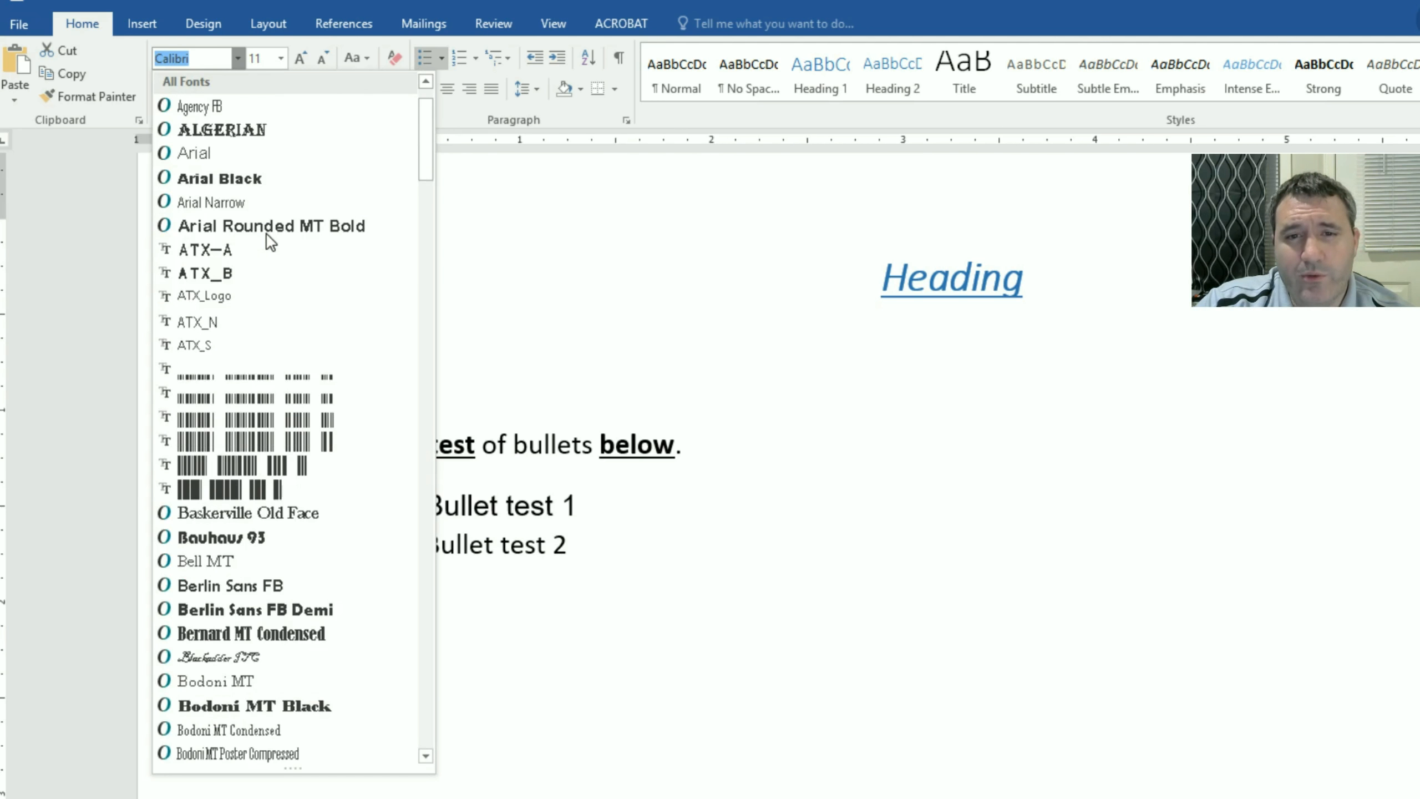
pyautogui.scroll(-2, 281, 246)
pyautogui.scroll(-5, 282, 246)
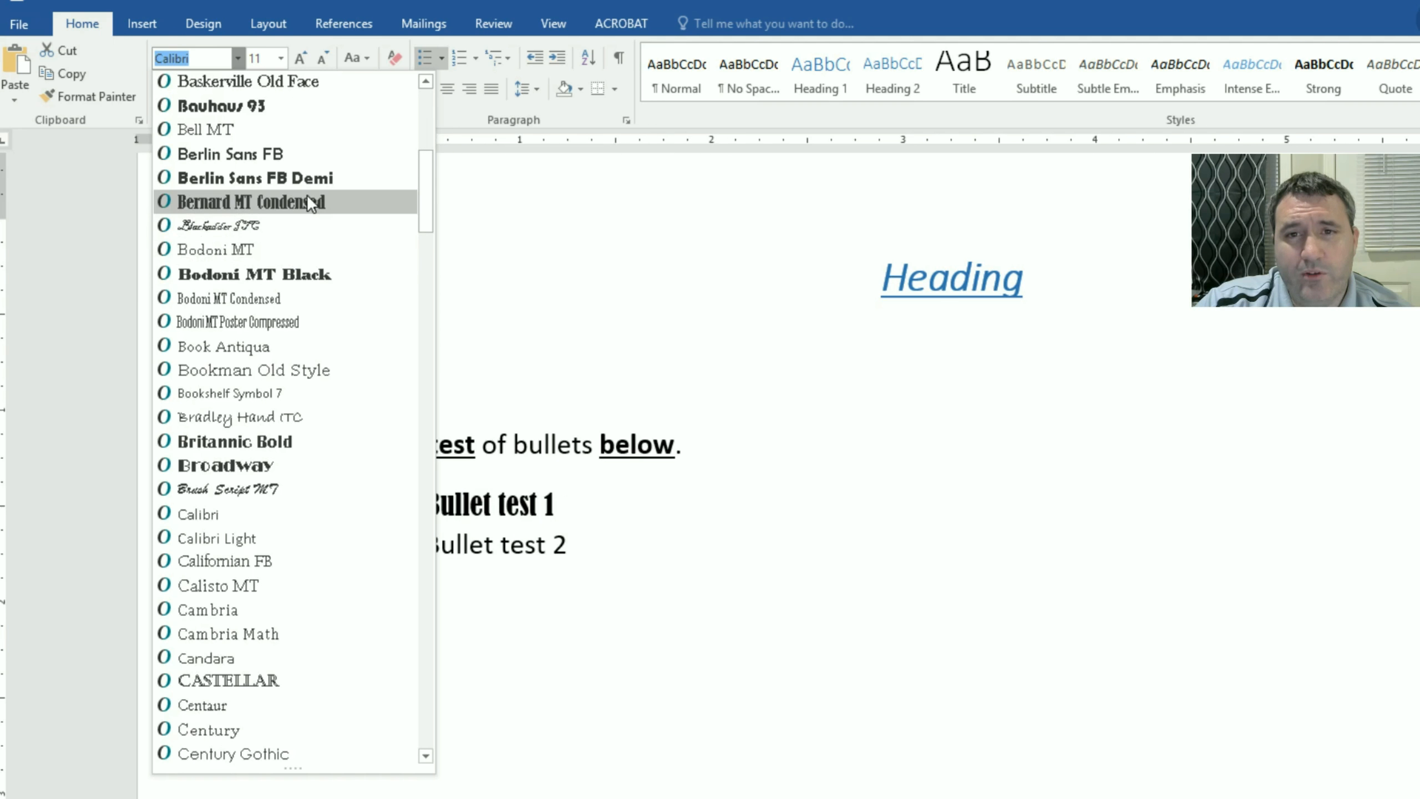
pyautogui.scroll(-4, 306, 201)
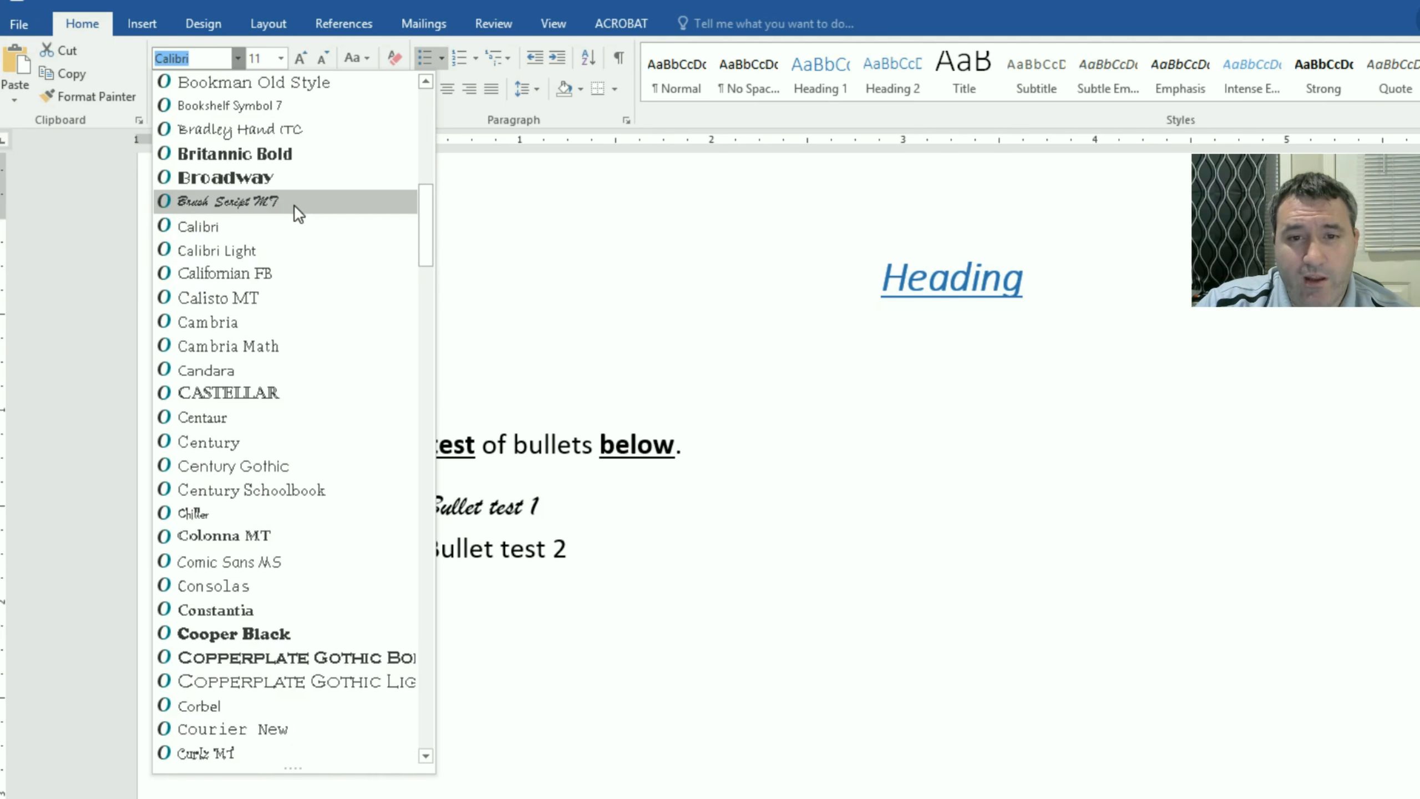
pyautogui.click(224, 371)
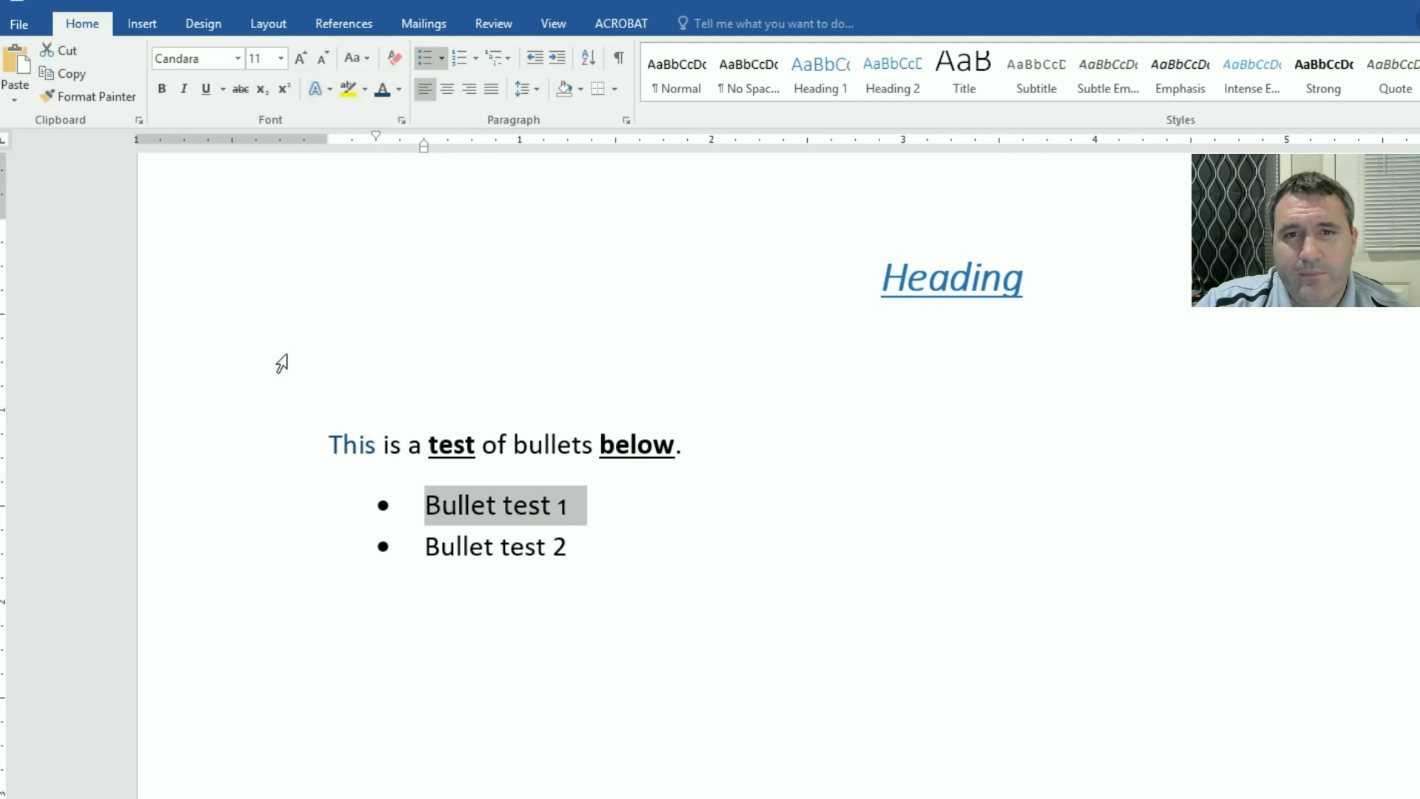
# Step: Change the font of the "Bullet test 2" line to Arial Black
pyautogui.moveTo(580, 545); pyautogui.dragTo(436, 531)
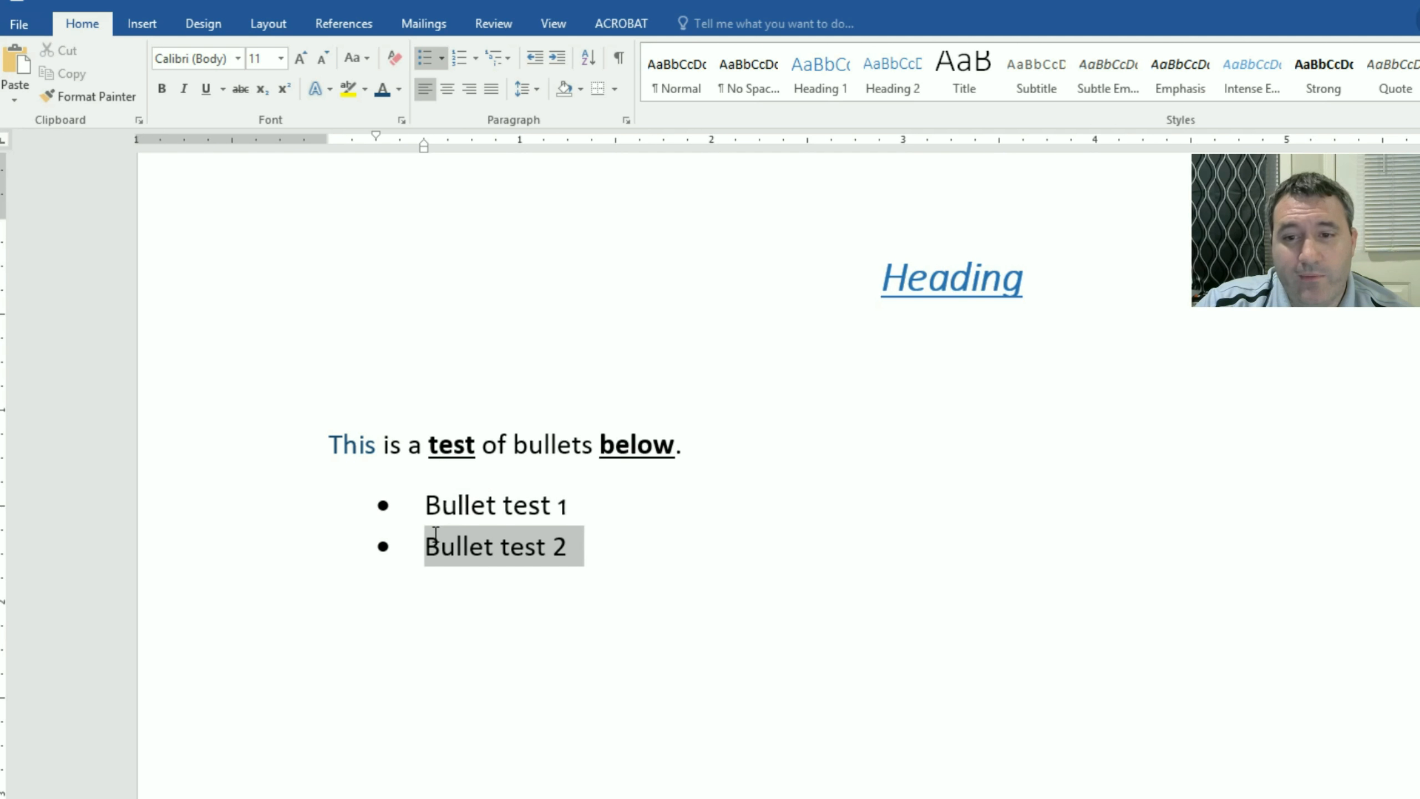
pyautogui.click(238, 57)
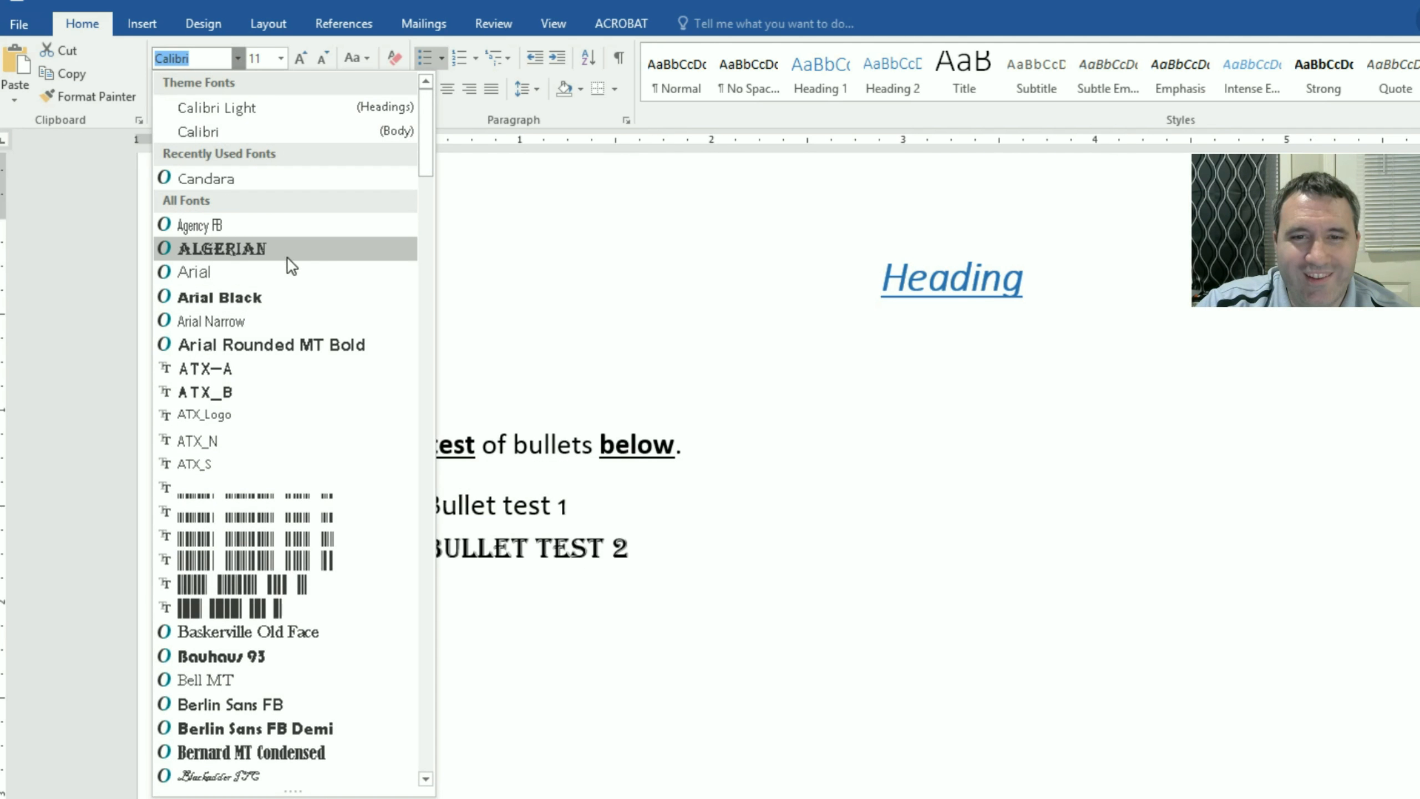
pyautogui.click(278, 297)
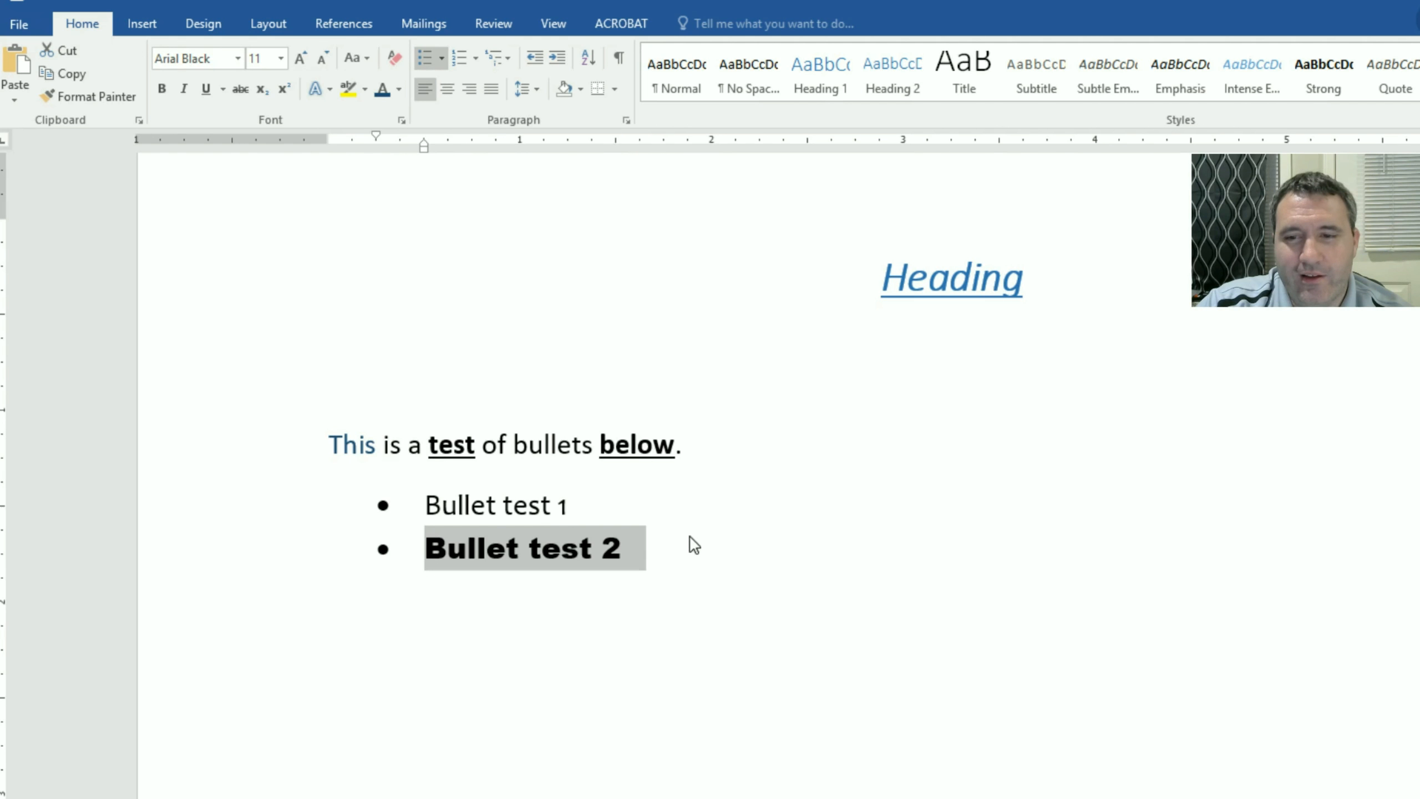
# Step: Check which font is applied to each bullet line and to the body sentence above them
pyautogui.click(645, 508)
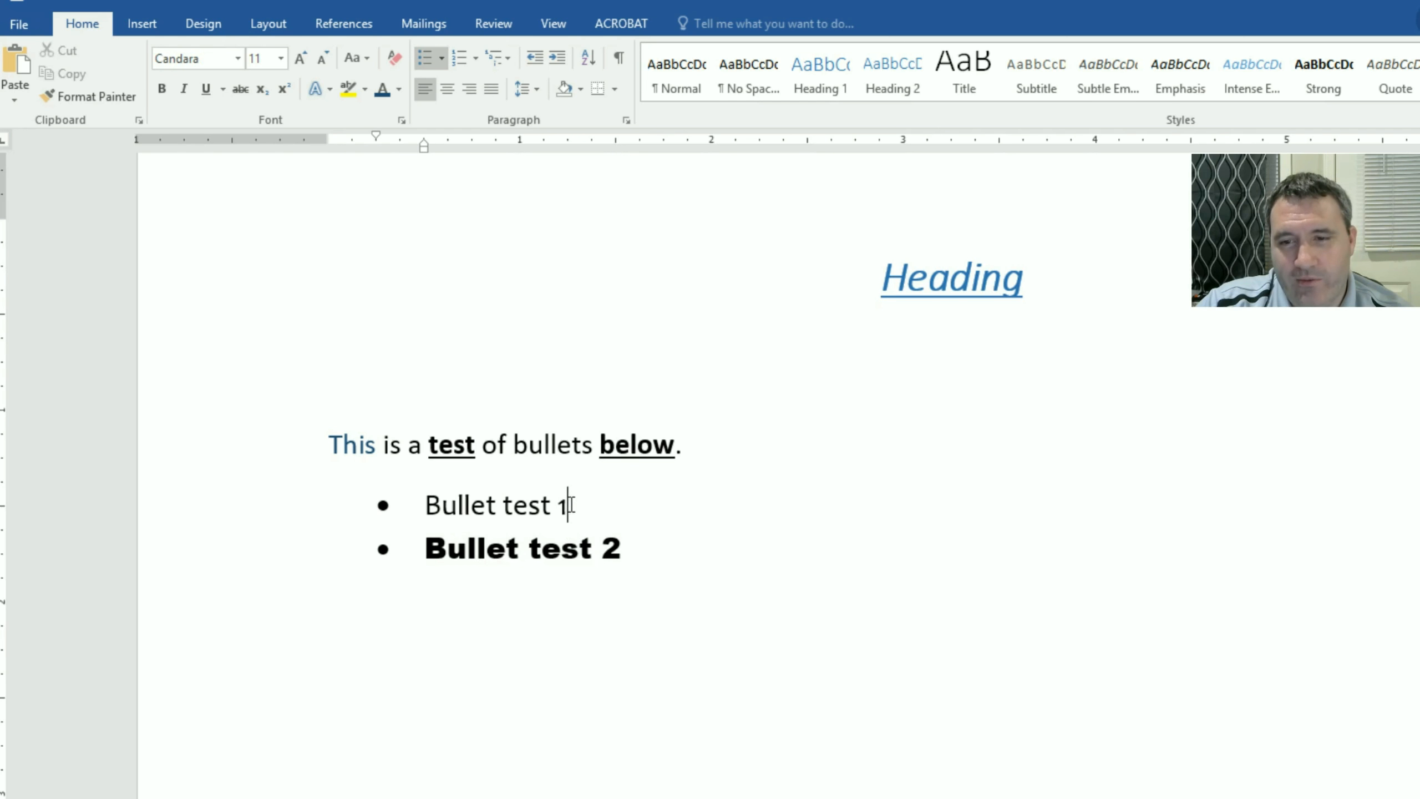
pyautogui.moveTo(570, 507); pyautogui.dragTo(440, 506)
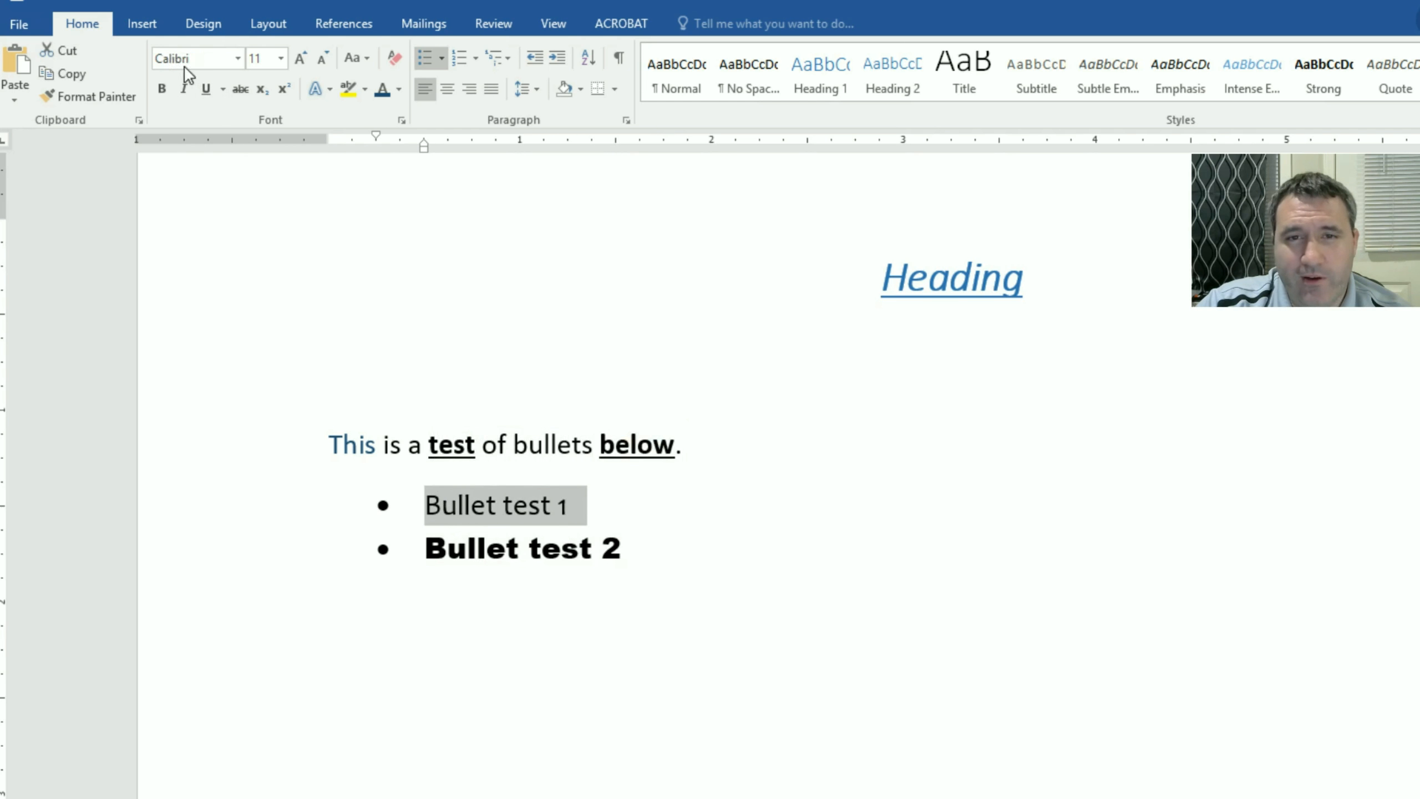
pyautogui.moveTo(644, 548); pyautogui.dragTo(442, 547)
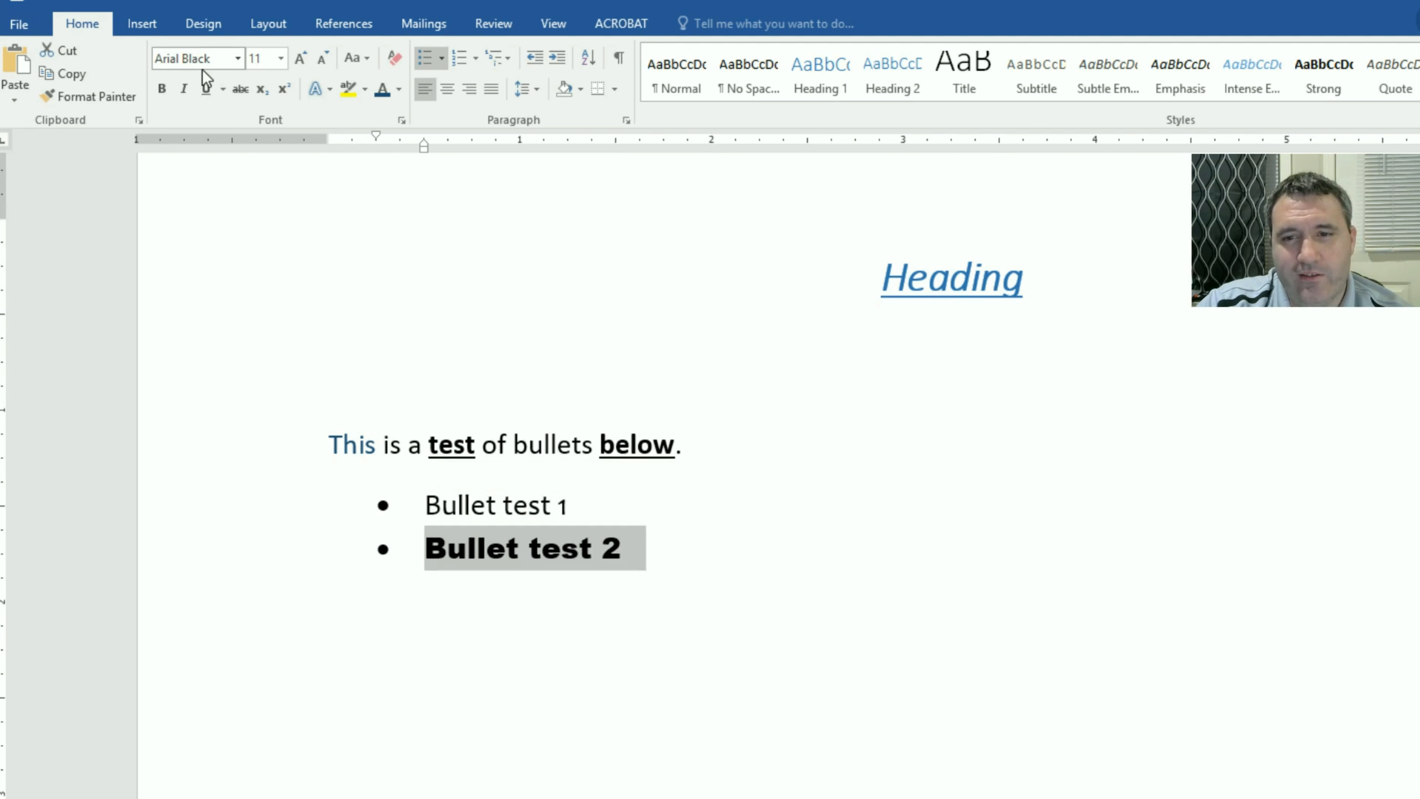
pyautogui.click(439, 445)
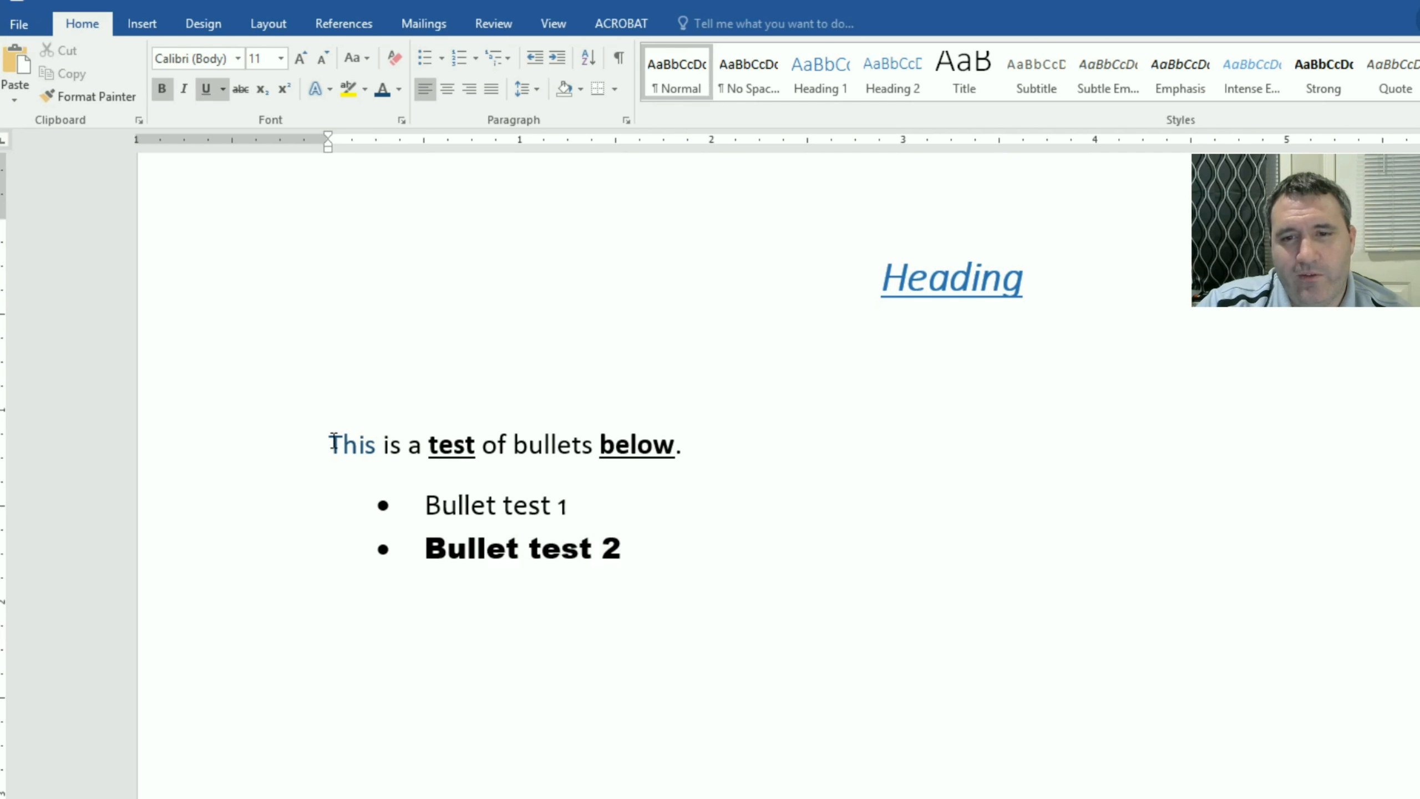
pyautogui.moveTo(331, 443); pyautogui.dragTo(746, 441)
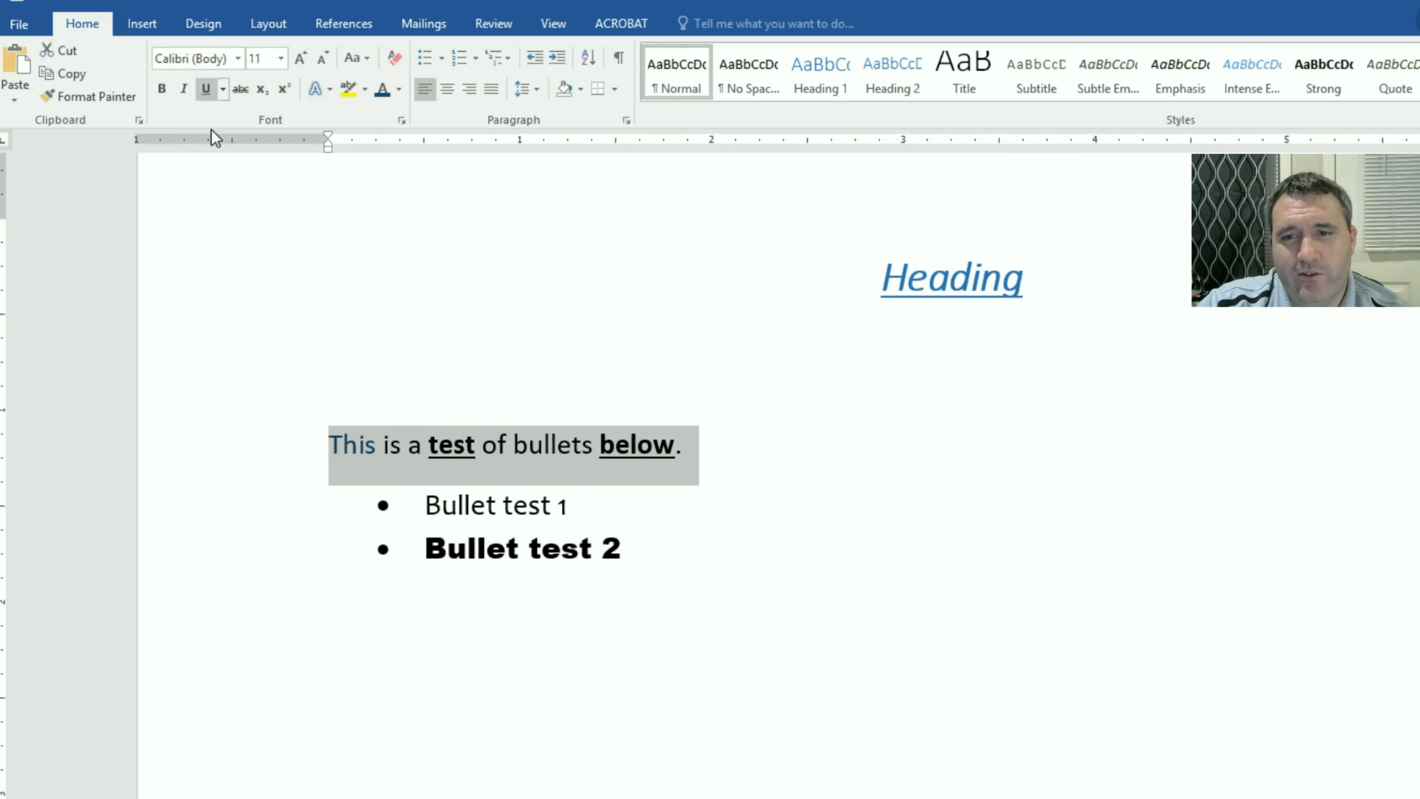
pyautogui.click(513, 507)
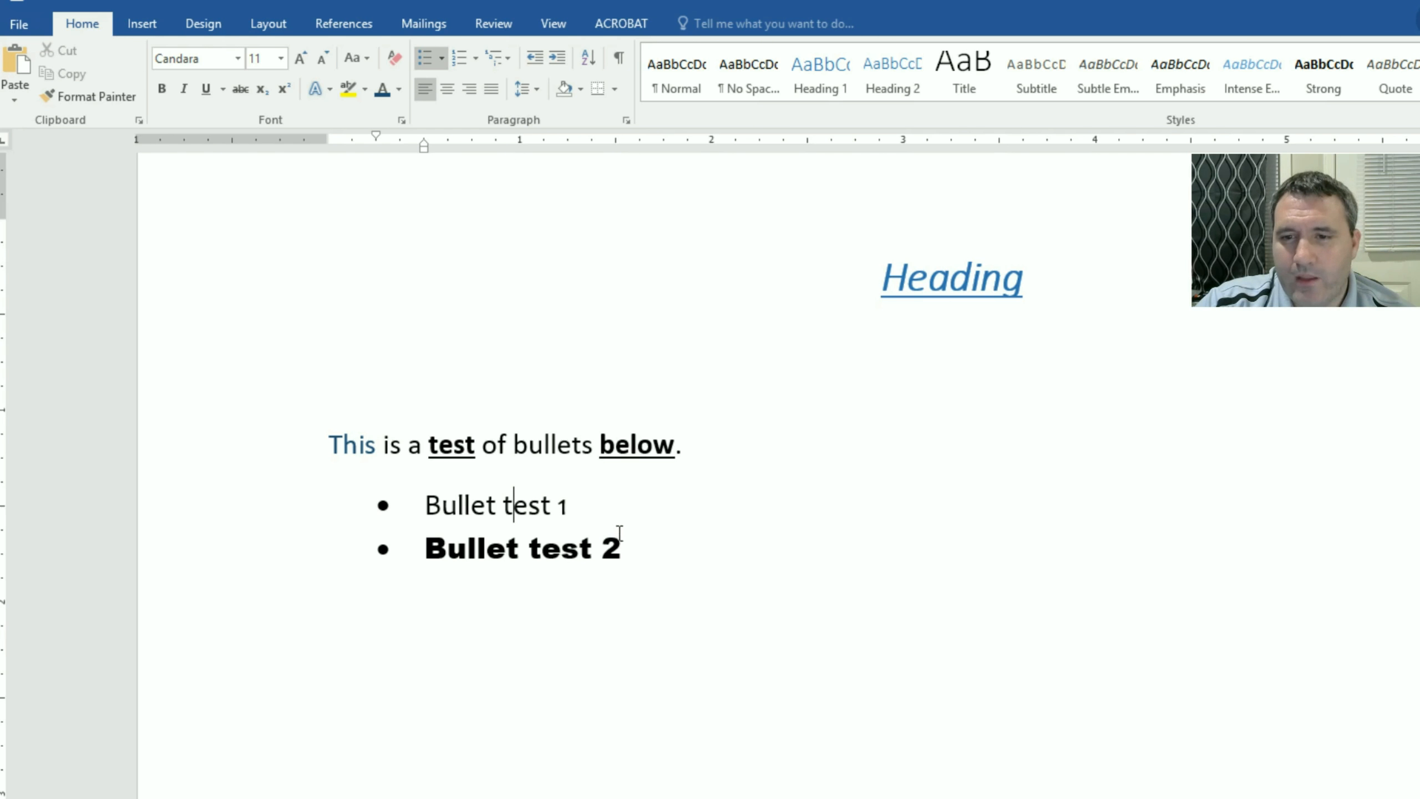
# Step: Set the font size of the "Bullet test 2" line to 20
pyautogui.moveTo(629, 548); pyautogui.dragTo(451, 552)
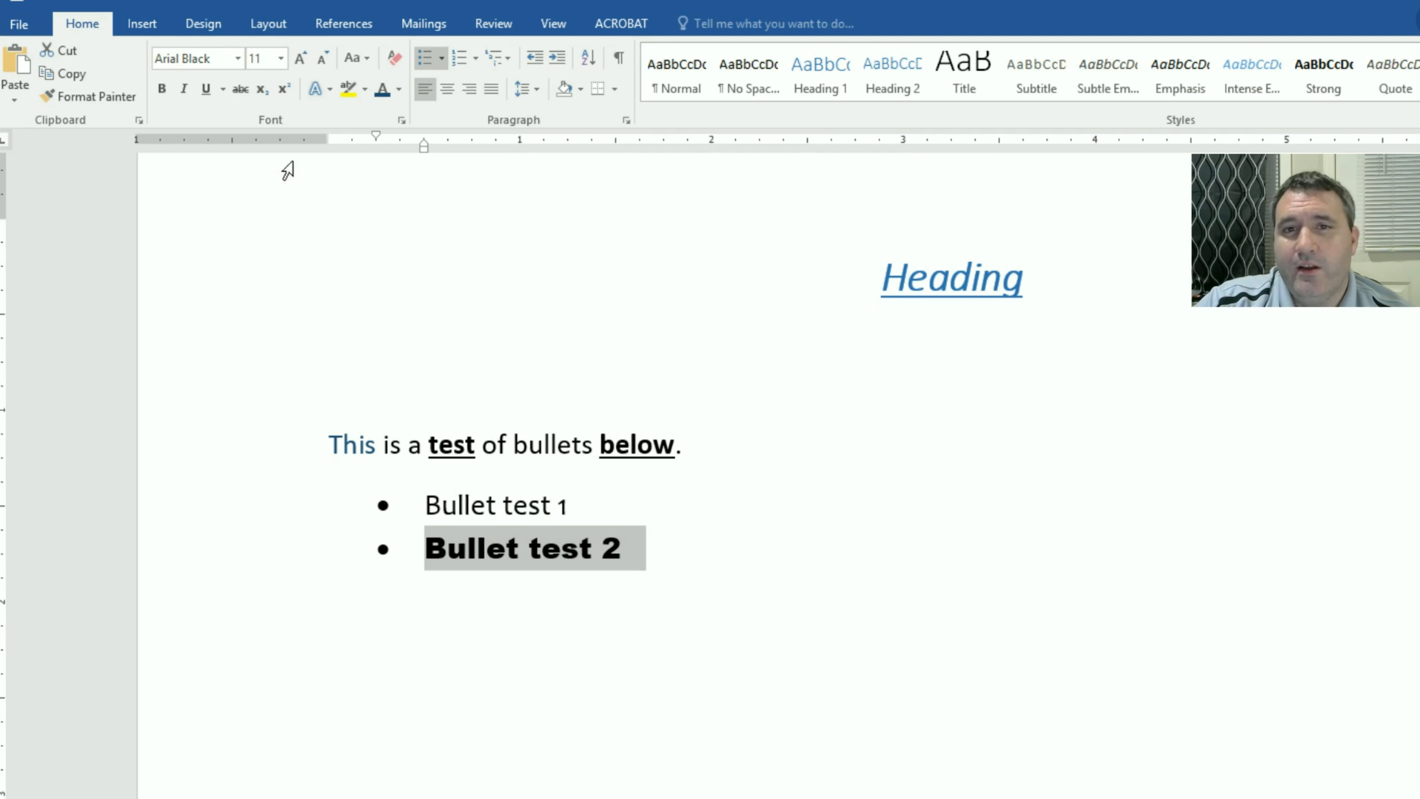
pyautogui.click(282, 58)
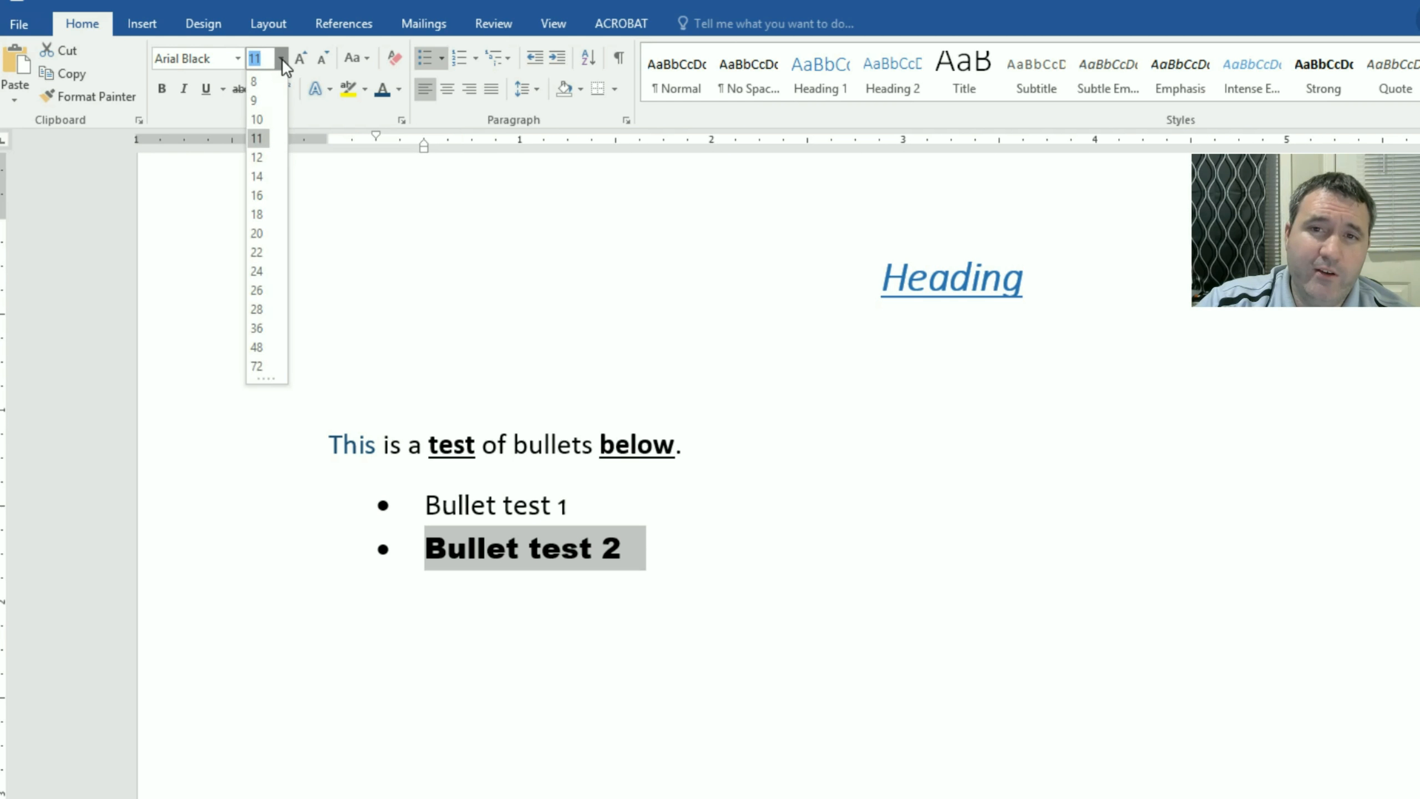
pyautogui.click(259, 234)
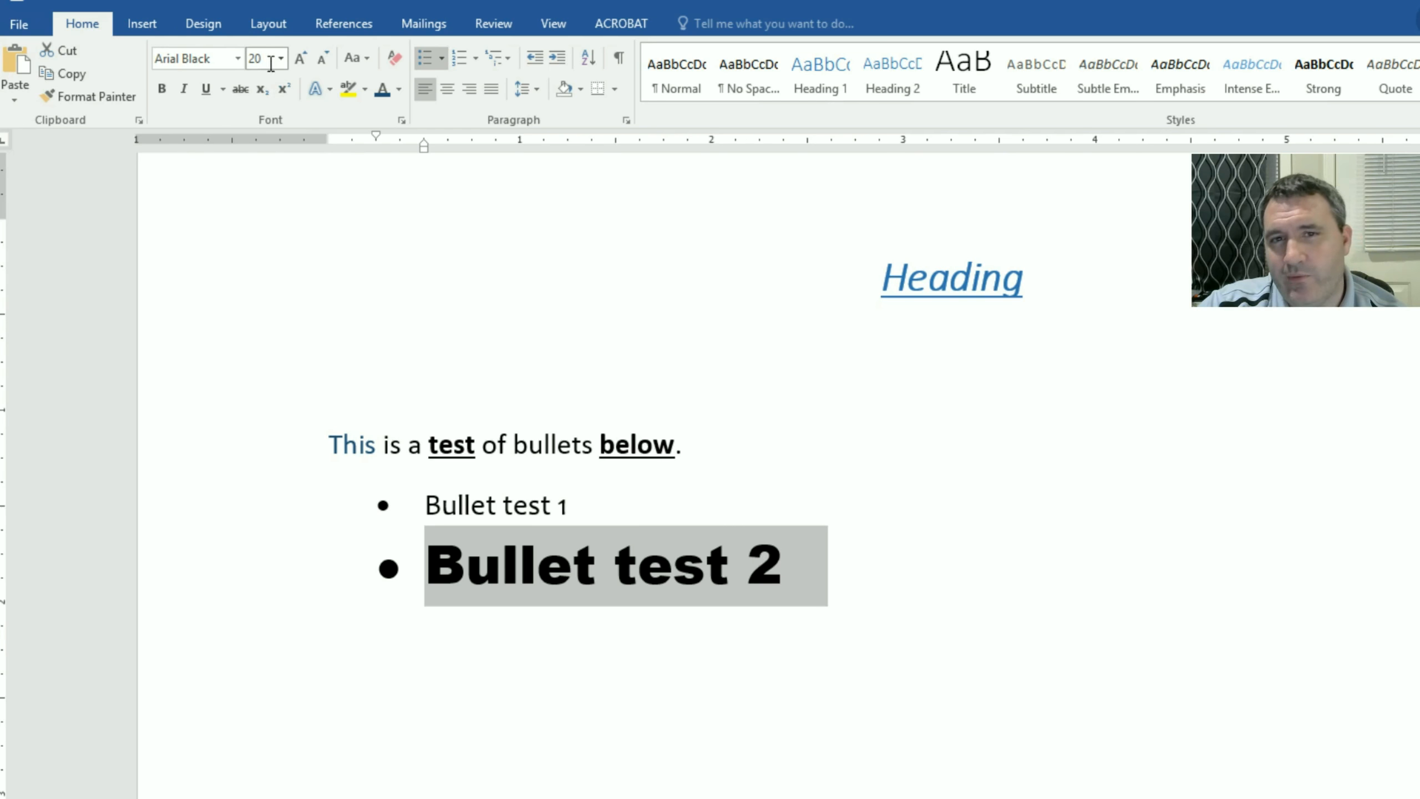
# Step: Enlarge the "Bullet test 1" text in increments to font size 22
pyautogui.moveTo(587, 505); pyautogui.dragTo(454, 507)
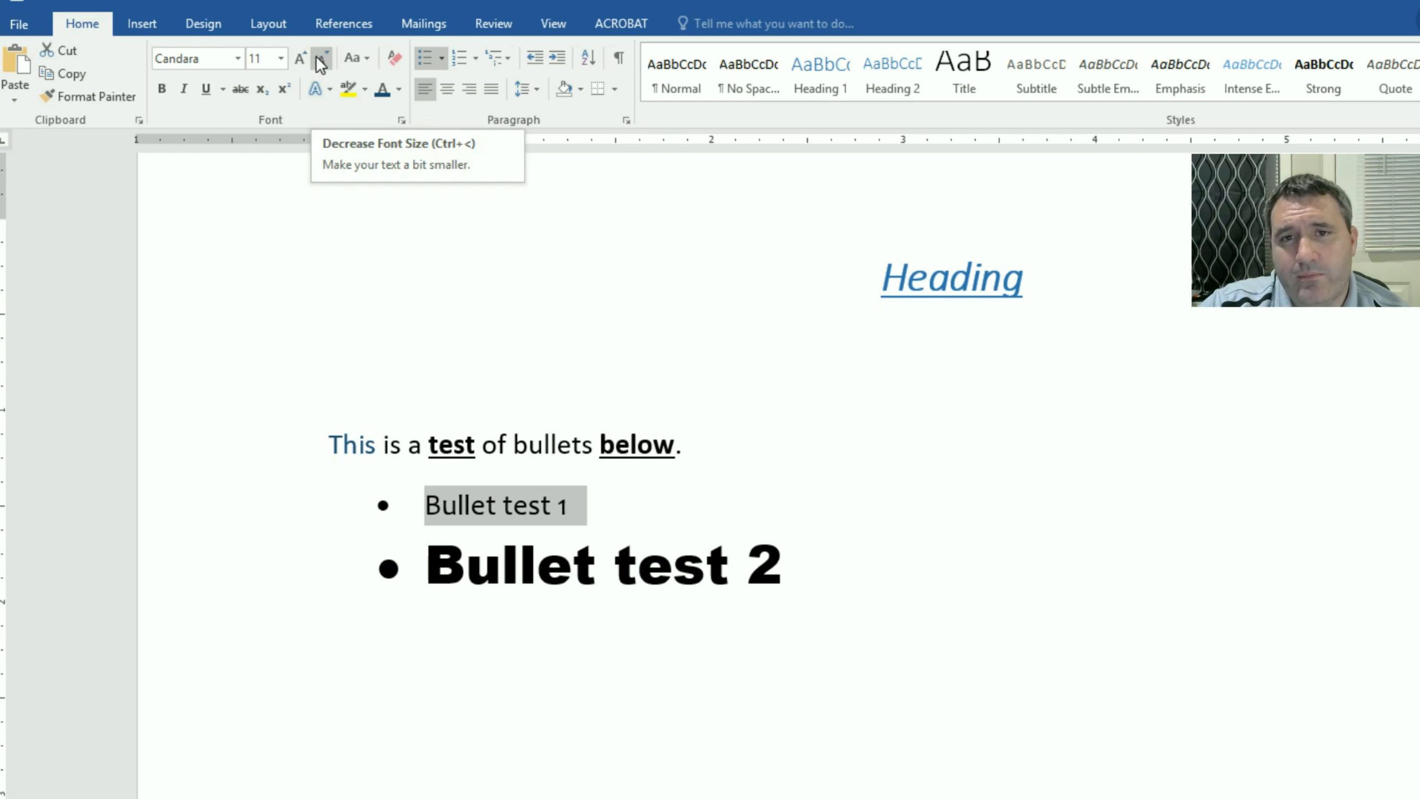
pyautogui.click(301, 58)
pyautogui.click(301, 58)
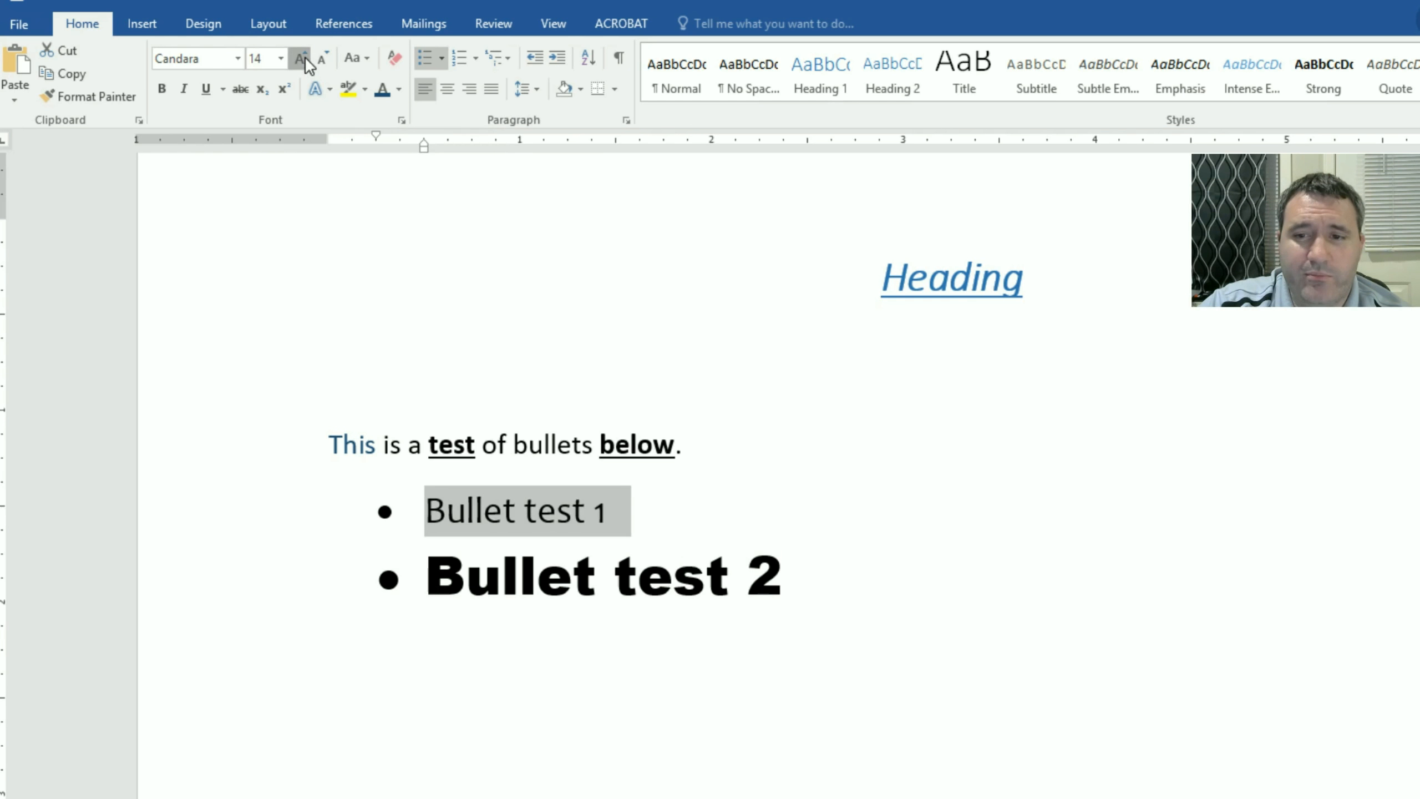
pyautogui.click(302, 58)
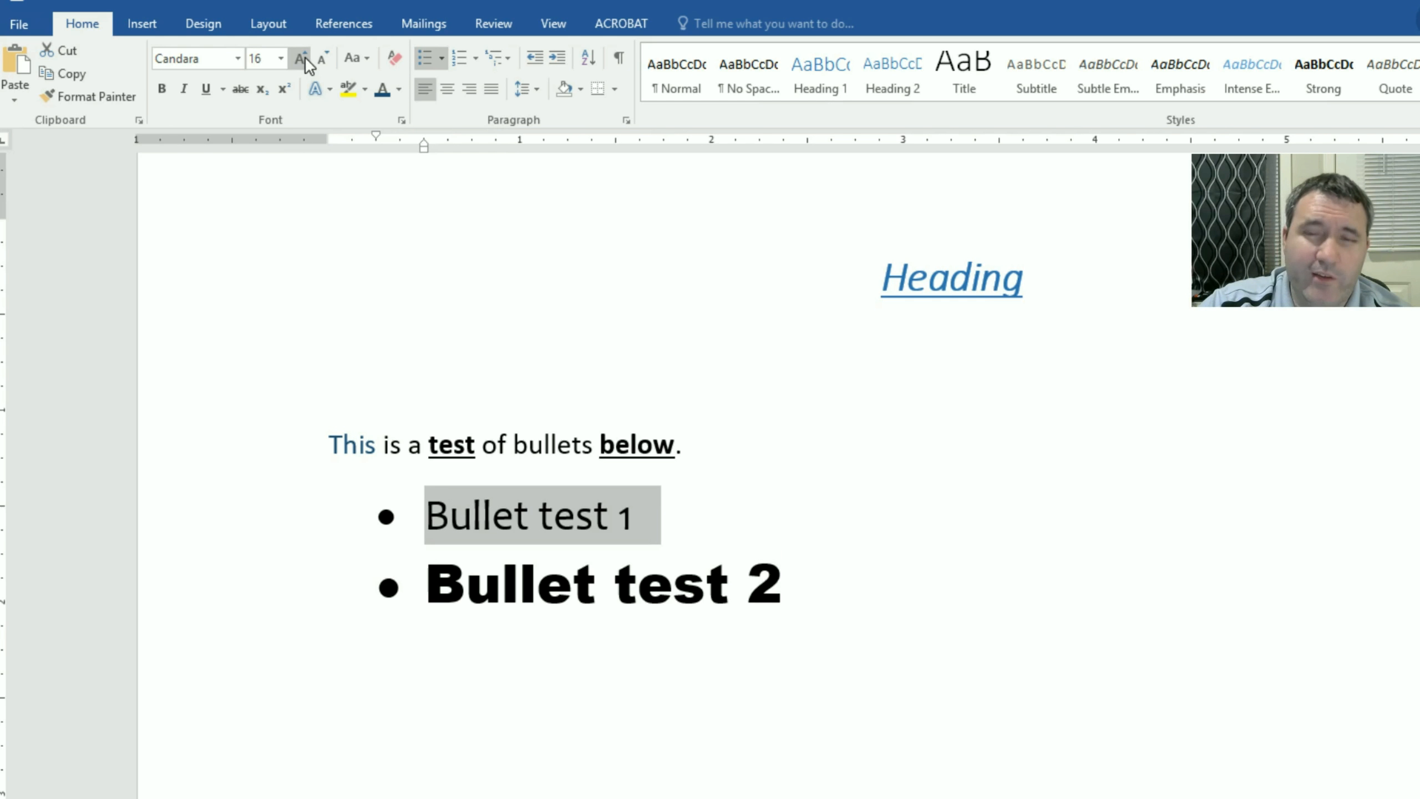
pyautogui.click(302, 58)
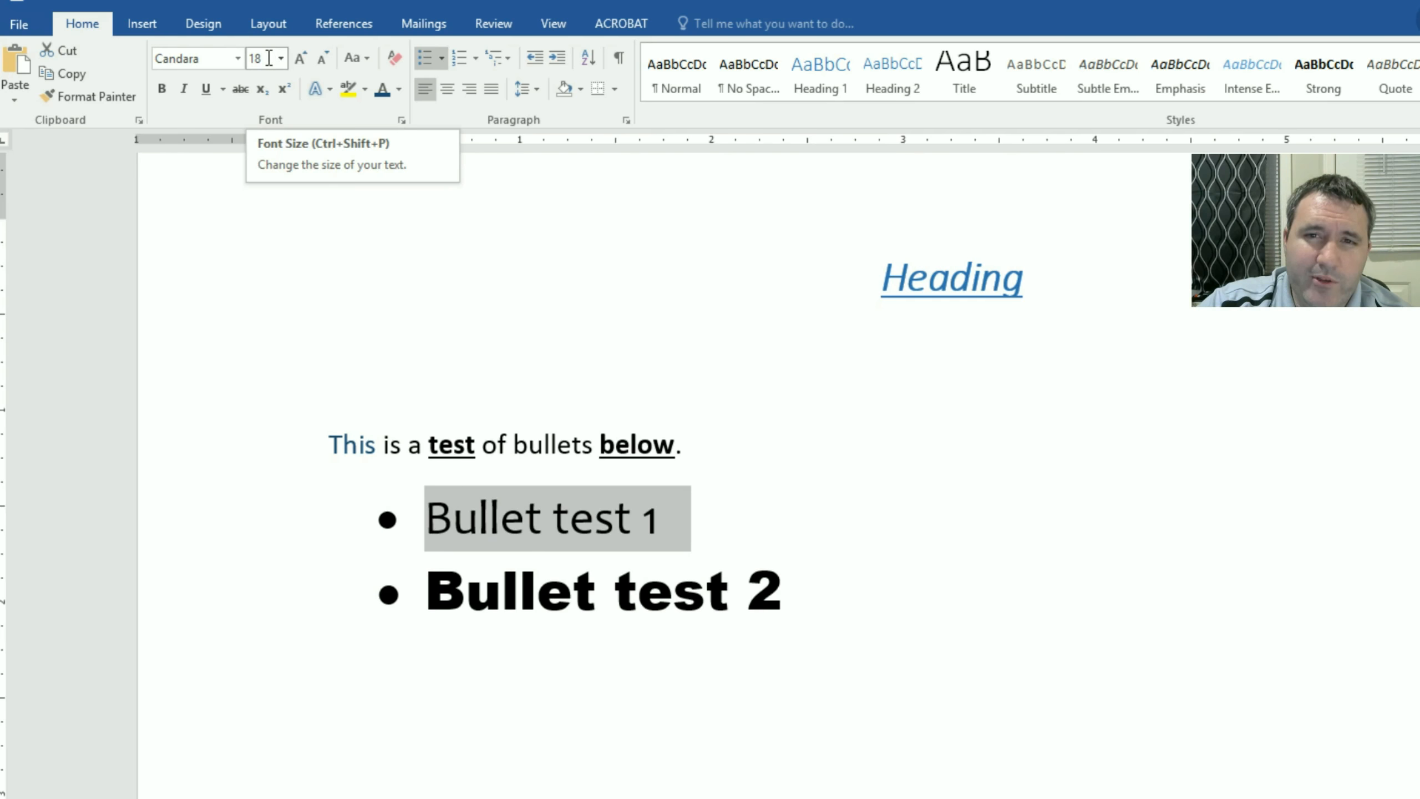
pyautogui.click(298, 58)
pyautogui.click(298, 58)
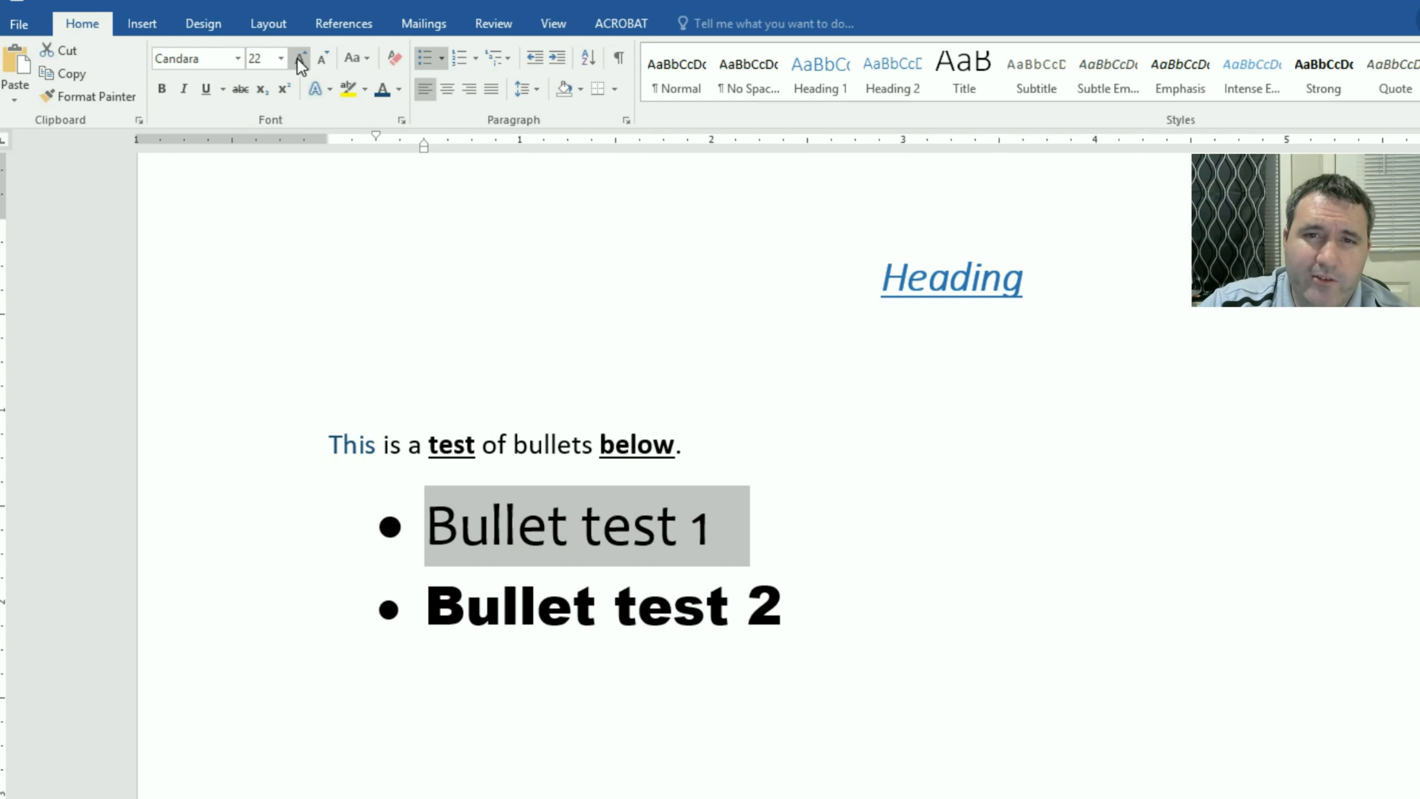
# Step: Shrink the "Bullet test 1" text in increments to font size 12, then deselect it
pyautogui.click(323, 56)
pyautogui.click(323, 56)
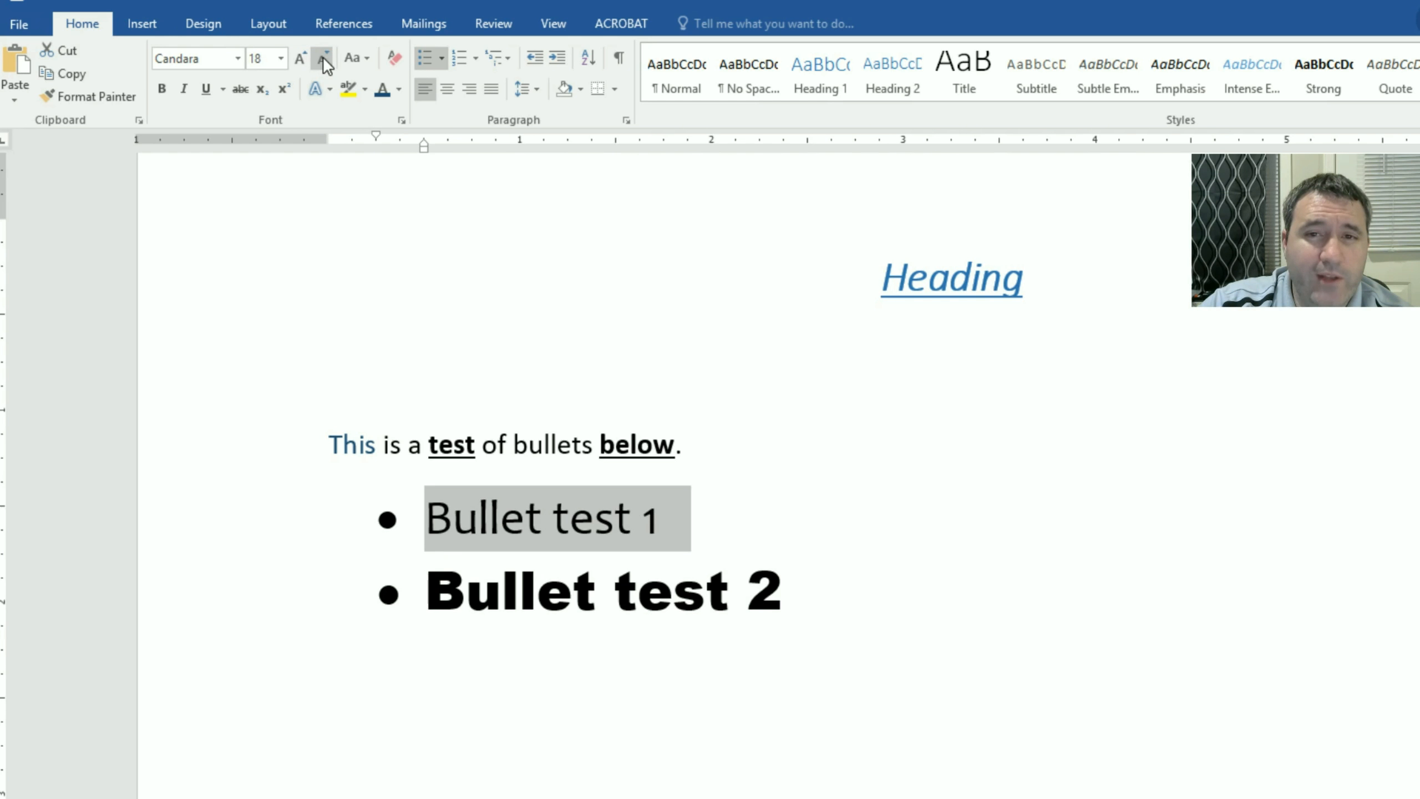
pyautogui.click(322, 56)
pyautogui.click(323, 57)
pyautogui.click(323, 56)
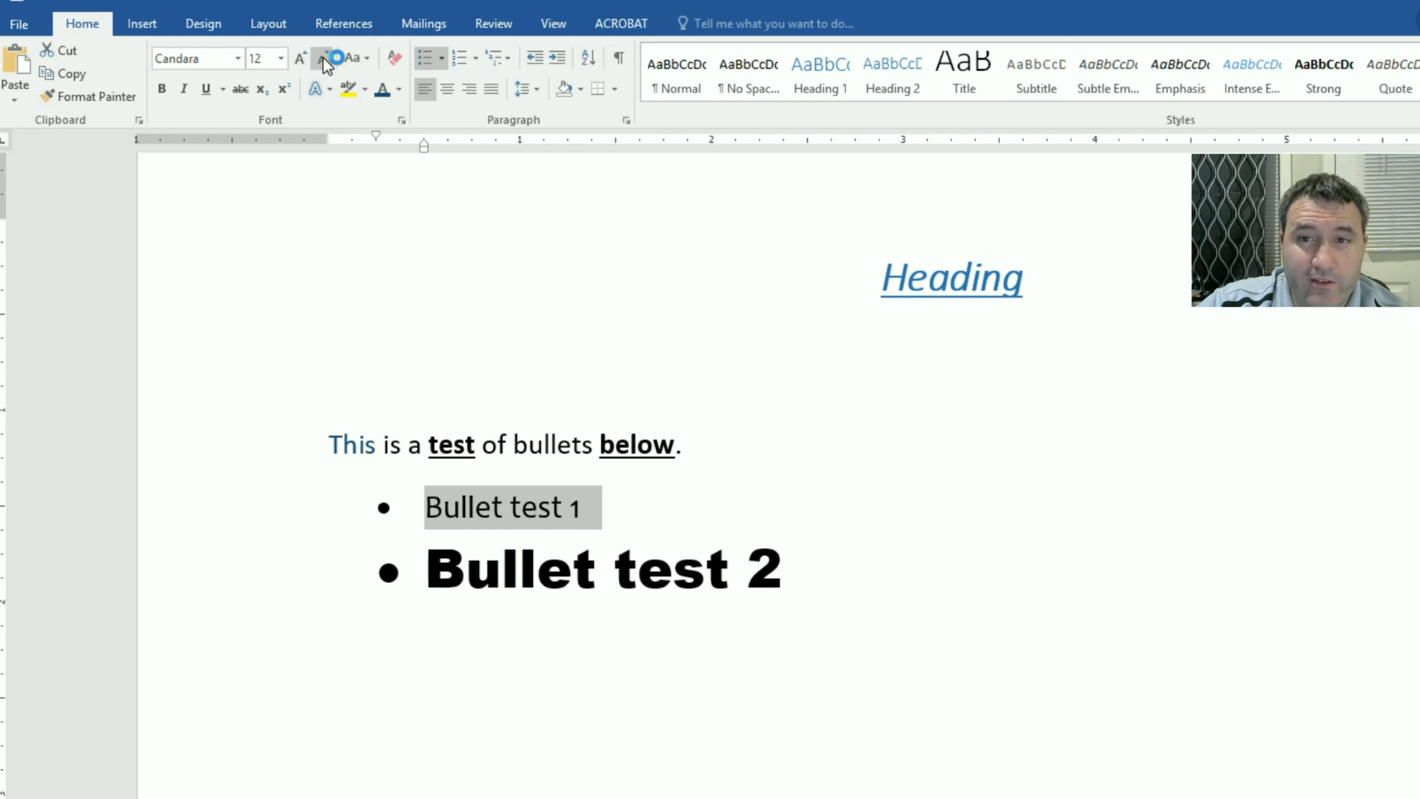
pyautogui.click(491, 721)
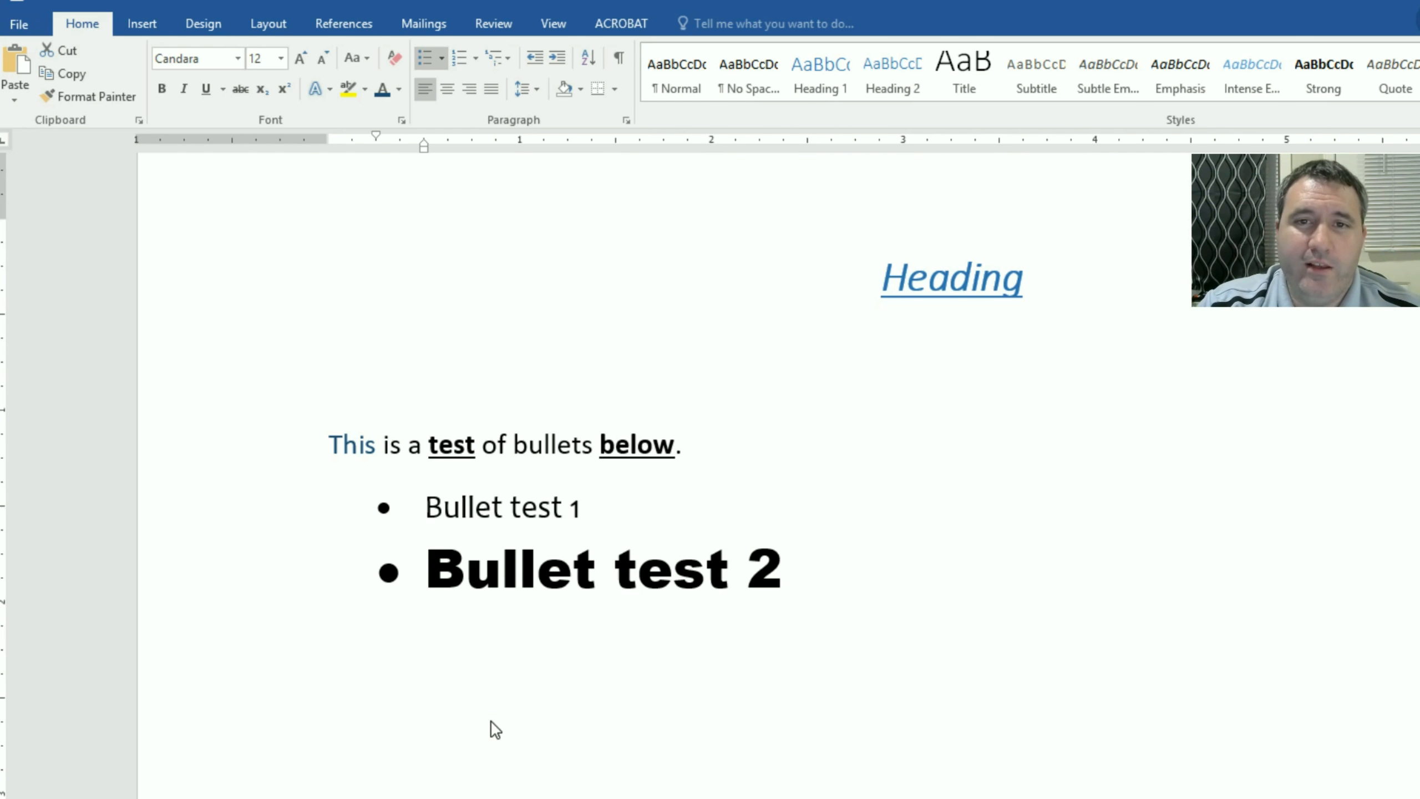
# Step: End the bullet list after "Bullet test 2" and add the unbulleted line "This is a test of copy" below it
pyautogui.click(805, 574)
pyautogui.press('Return')
pyautogui.press('Return')
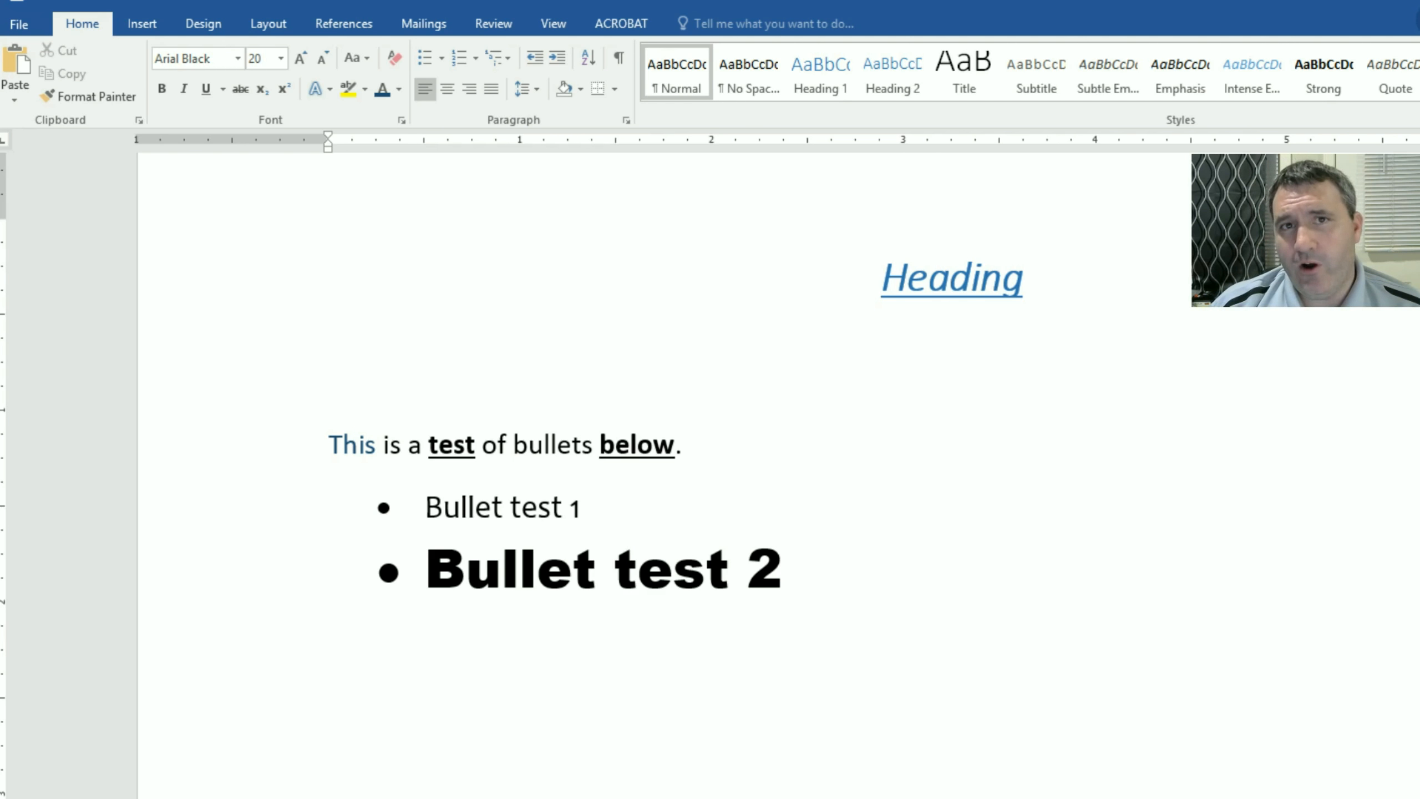
pyautogui.click(783, 582)
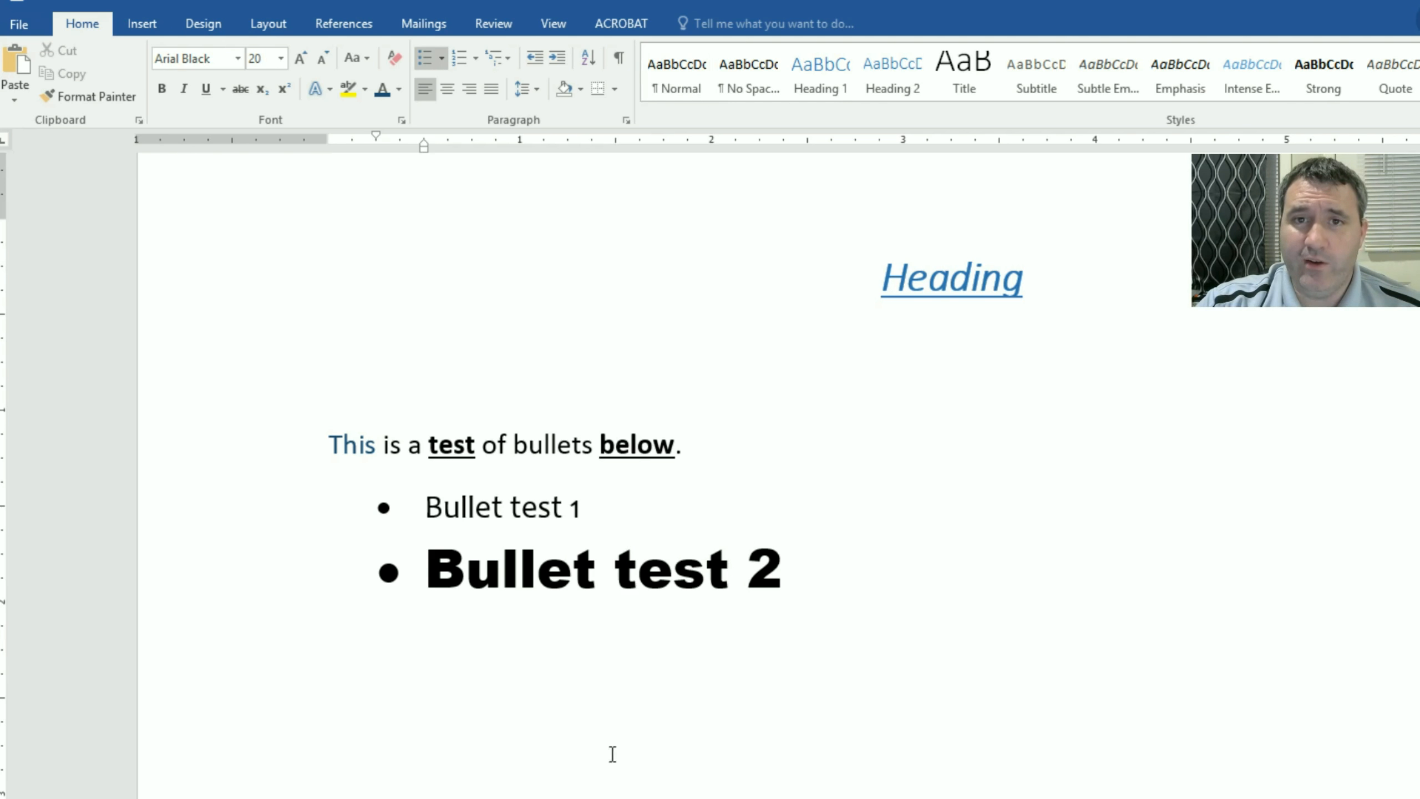
pyautogui.click(615, 794)
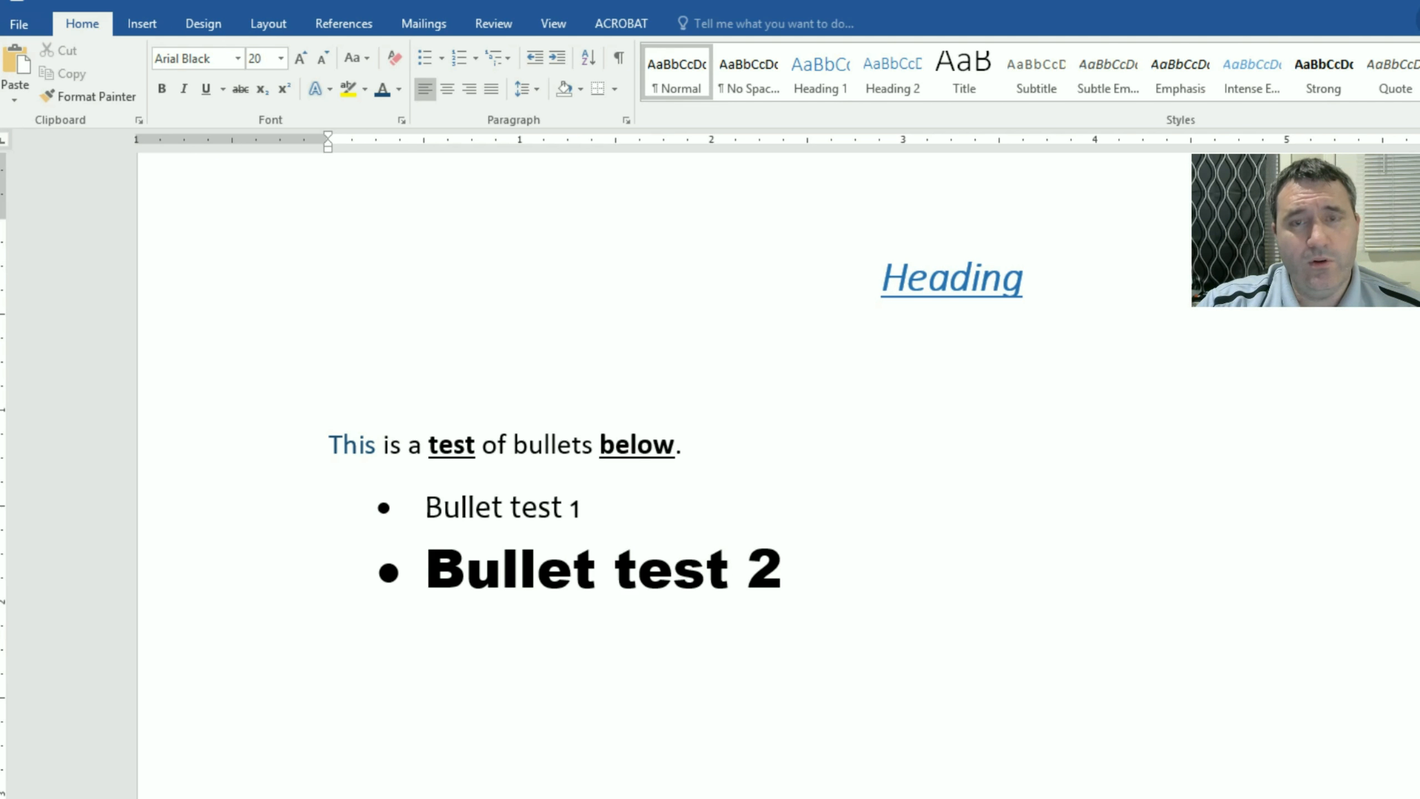
# Step: Reduce the "This is a test of copy" line to font size 14 and change its font to Calibri (Body)
pyautogui.scroll(-2, 802, 691)
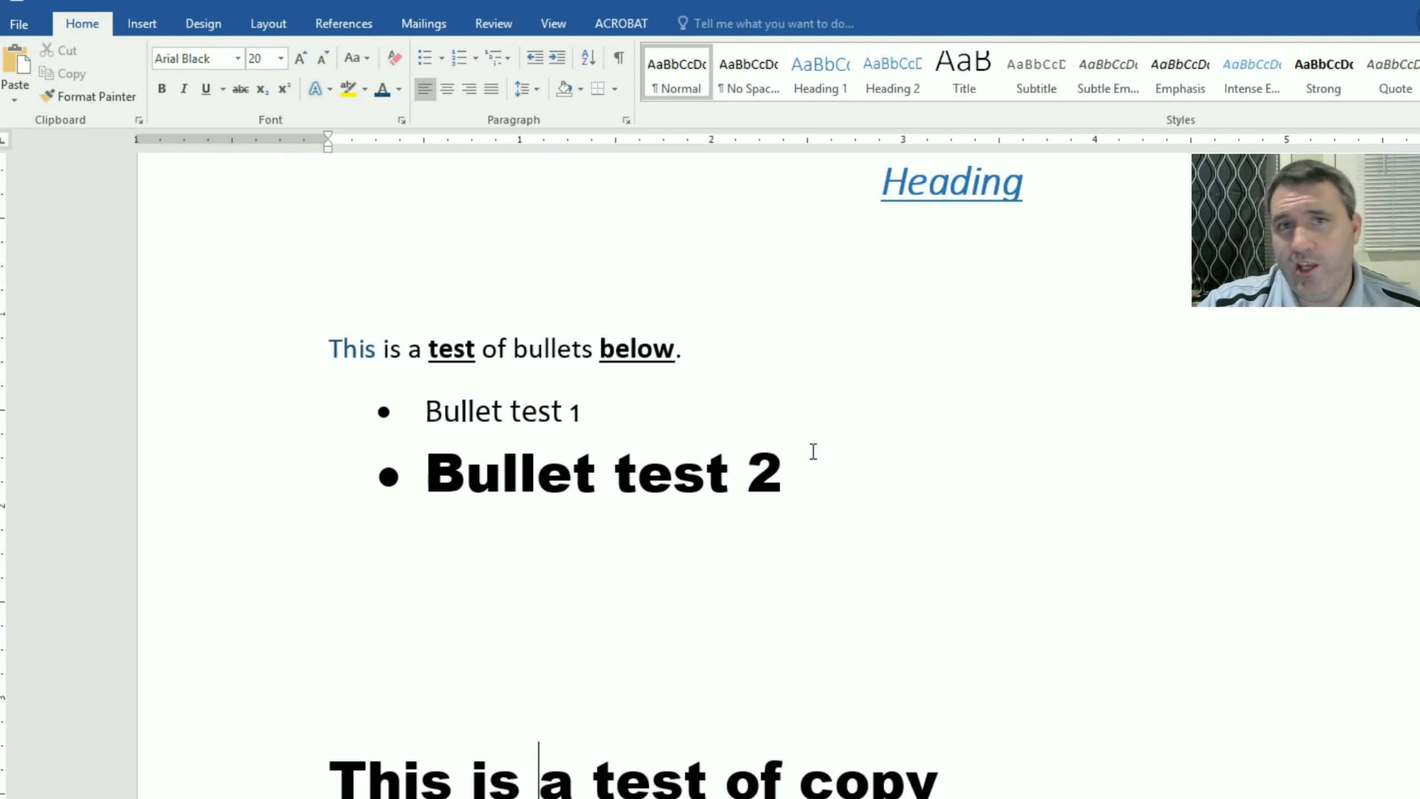
pyautogui.moveTo(953, 777); pyautogui.dragTo(331, 779)
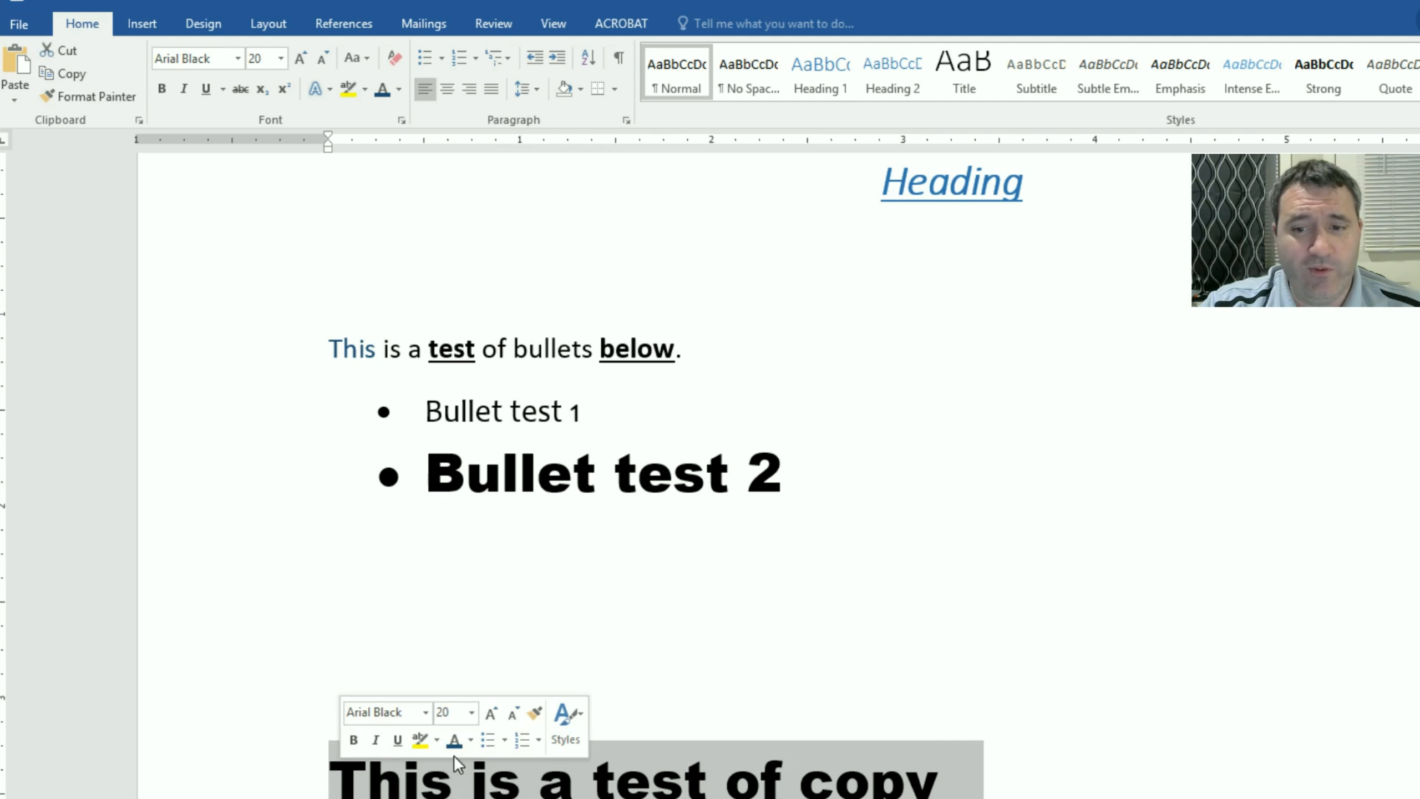
pyautogui.moveTo(988, 793); pyautogui.dragTo(403, 784)
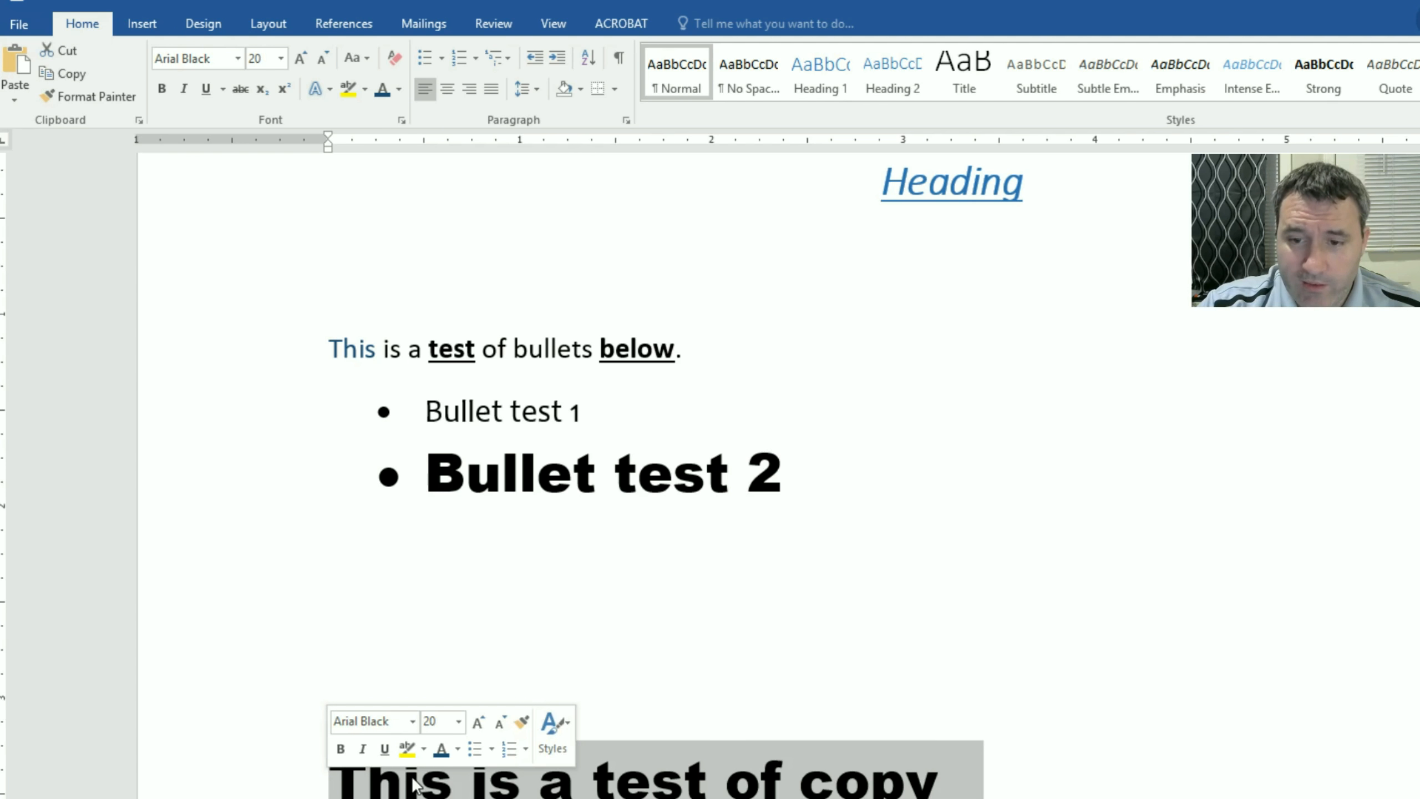
pyautogui.click(501, 727)
pyautogui.click(500, 727)
pyautogui.click(501, 727)
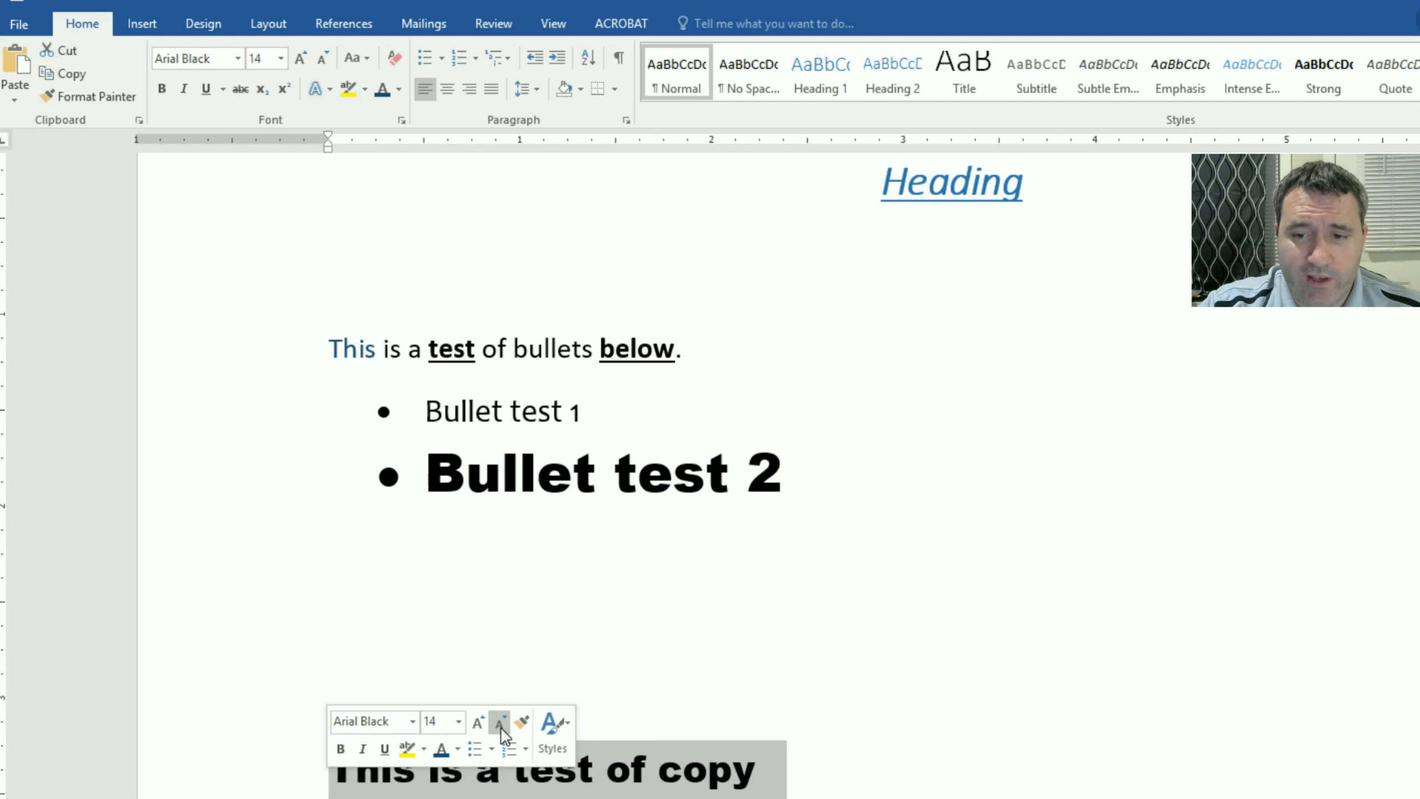
pyautogui.click(414, 723)
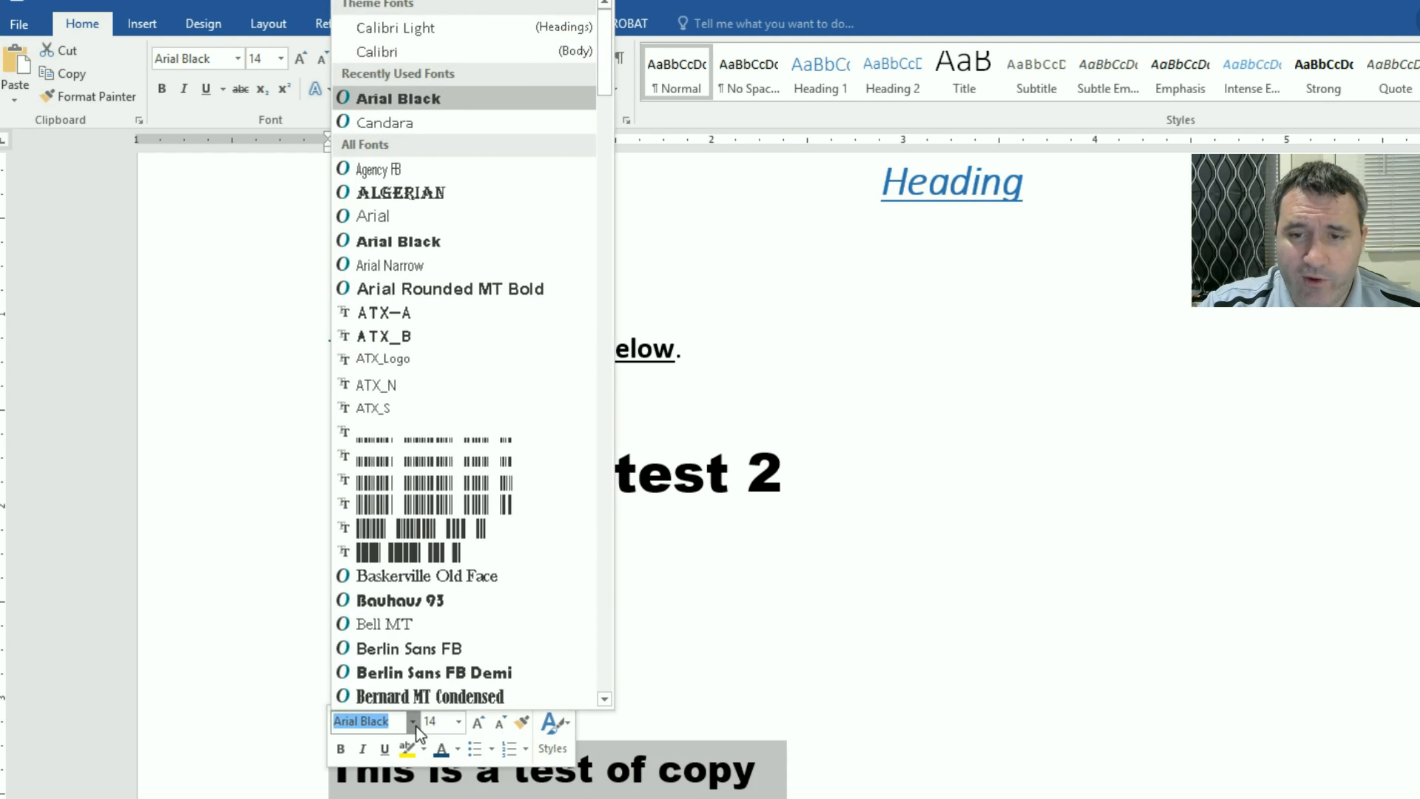
pyautogui.click(397, 53)
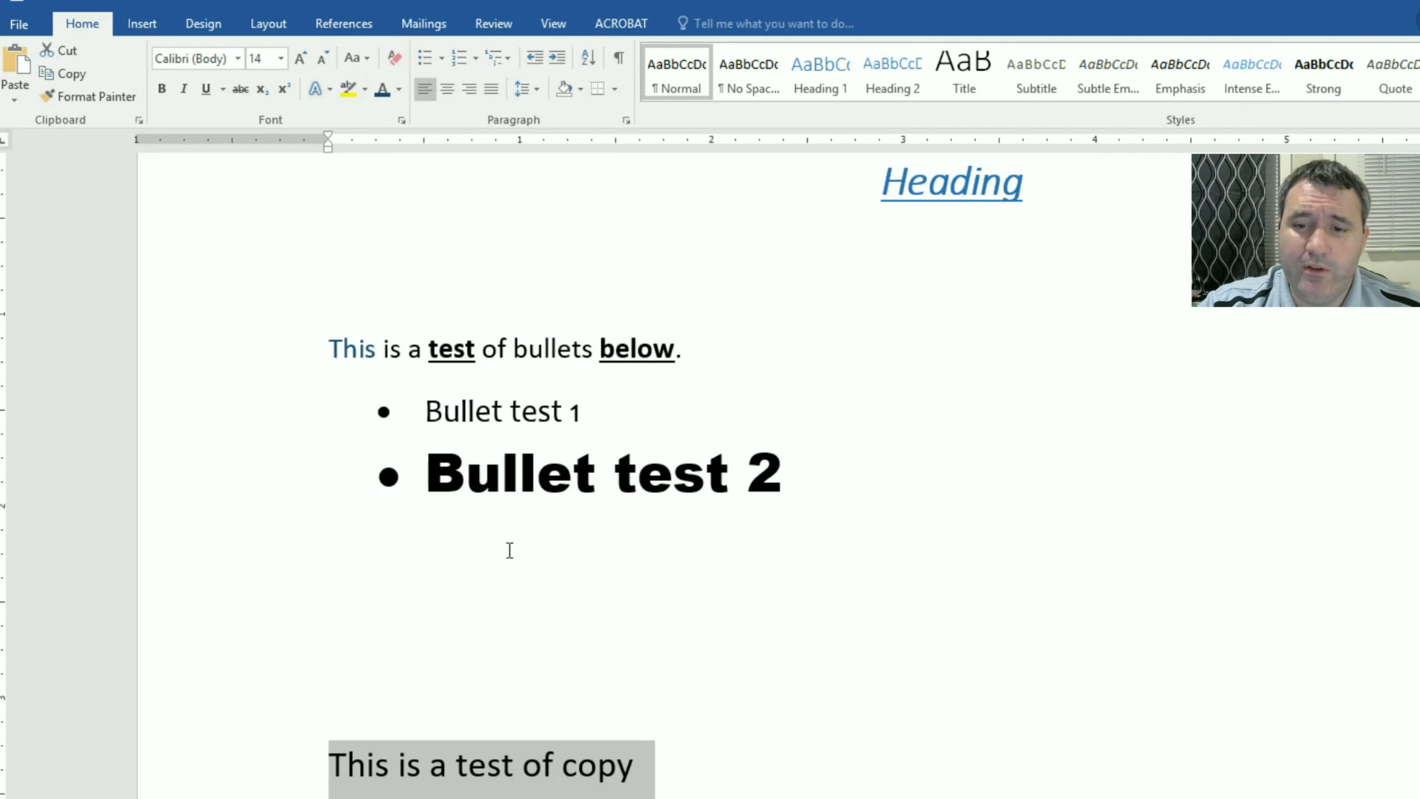
# Step: Copy the whole "This is a test of copy" line to the clipboard
pyautogui.click(663, 755)
pyautogui.moveTo(675, 759); pyautogui.dragTo(328, 763)
pyautogui.hotkey('ctrl', 'c')
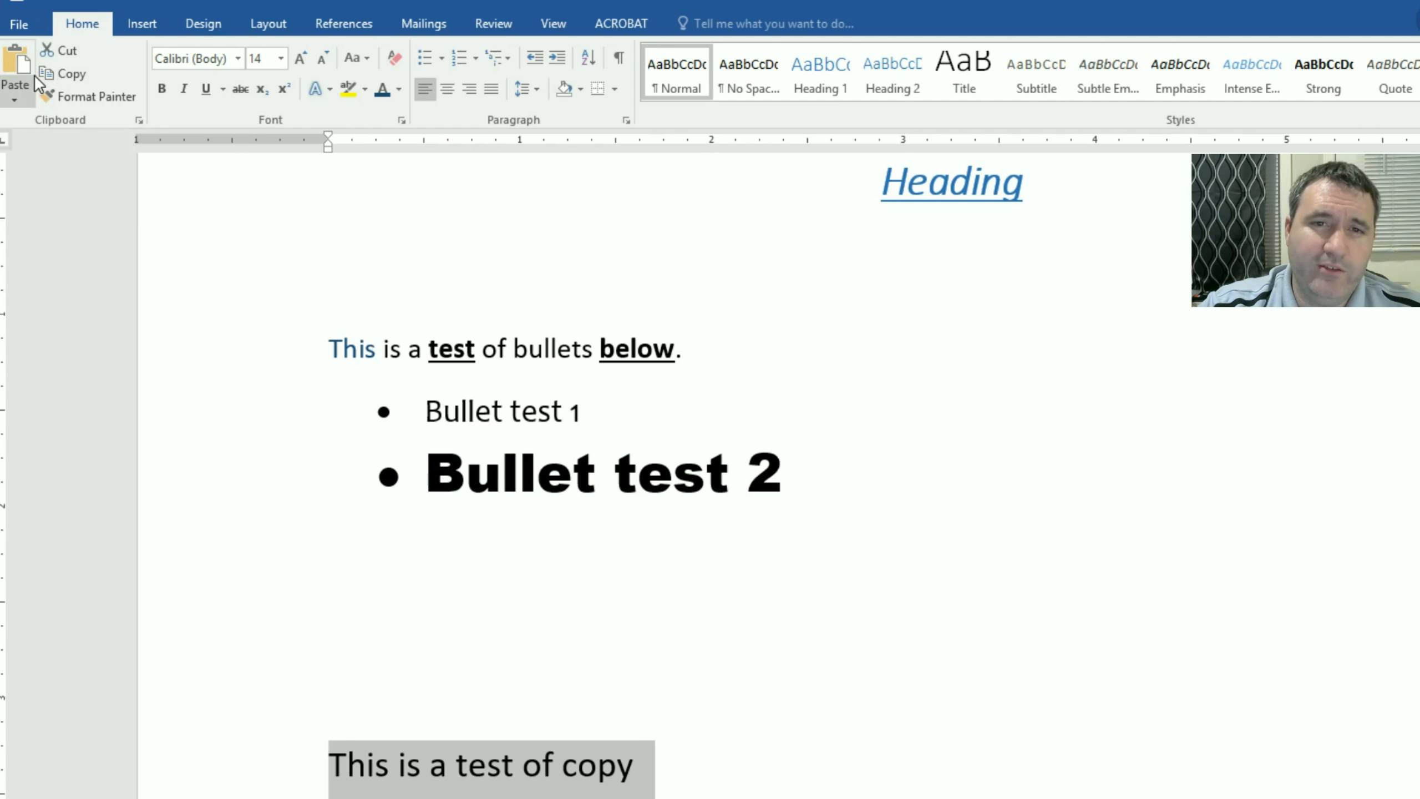
# Step: Copy the "This is a test of copy" line and paste a duplicate of it on the lines below
pyautogui.click(66, 73)
pyautogui.click(680, 763)
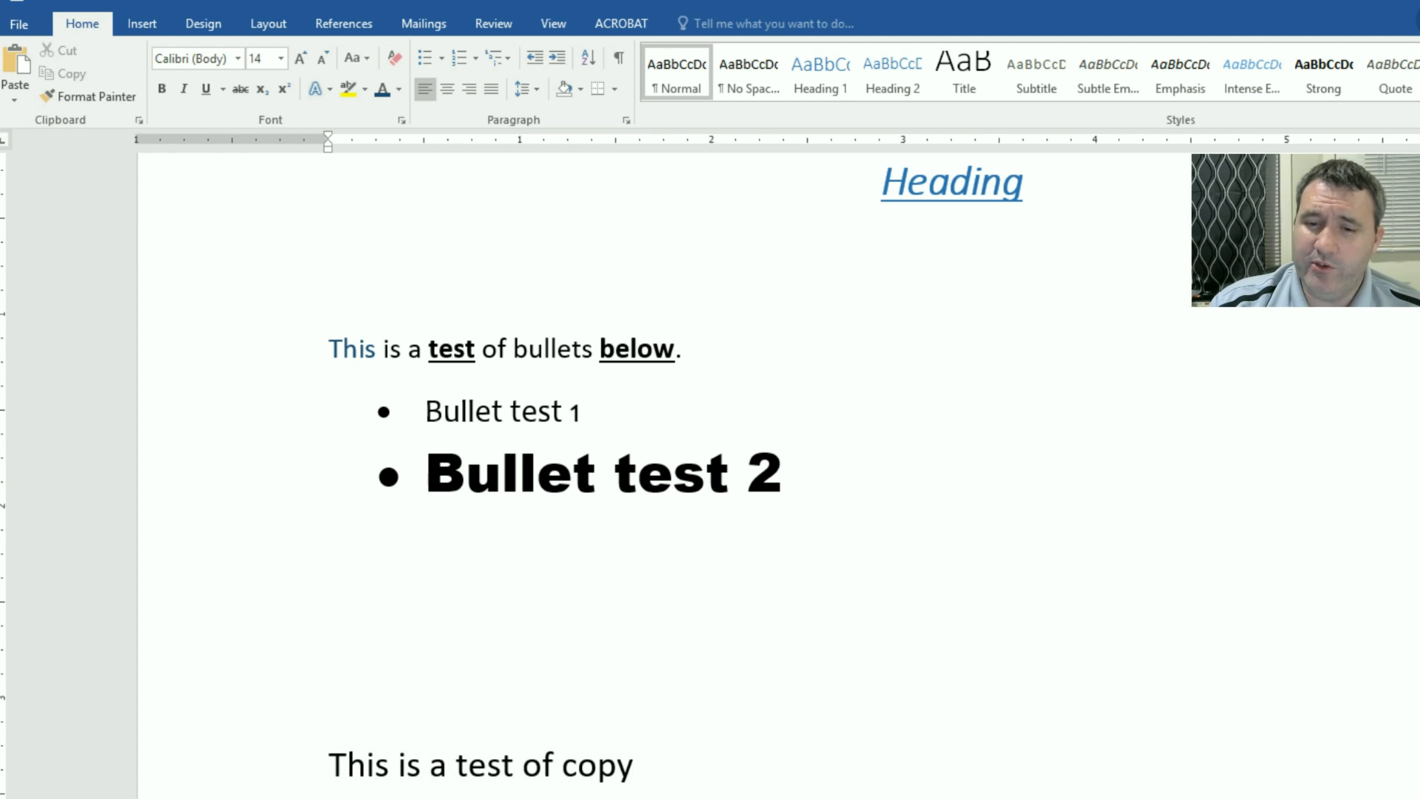
pyautogui.scroll(-3, 737, 676)
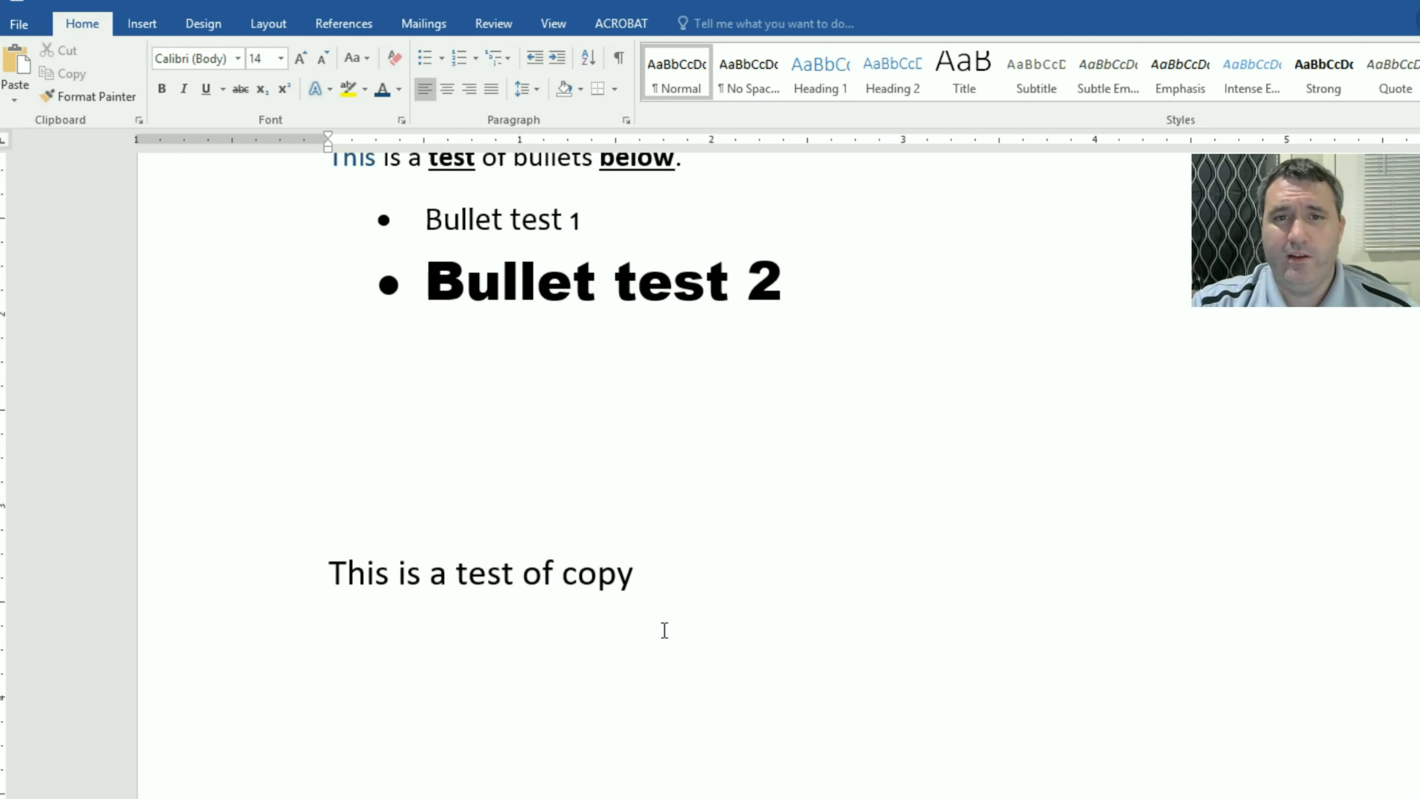
pyautogui.click(22, 64)
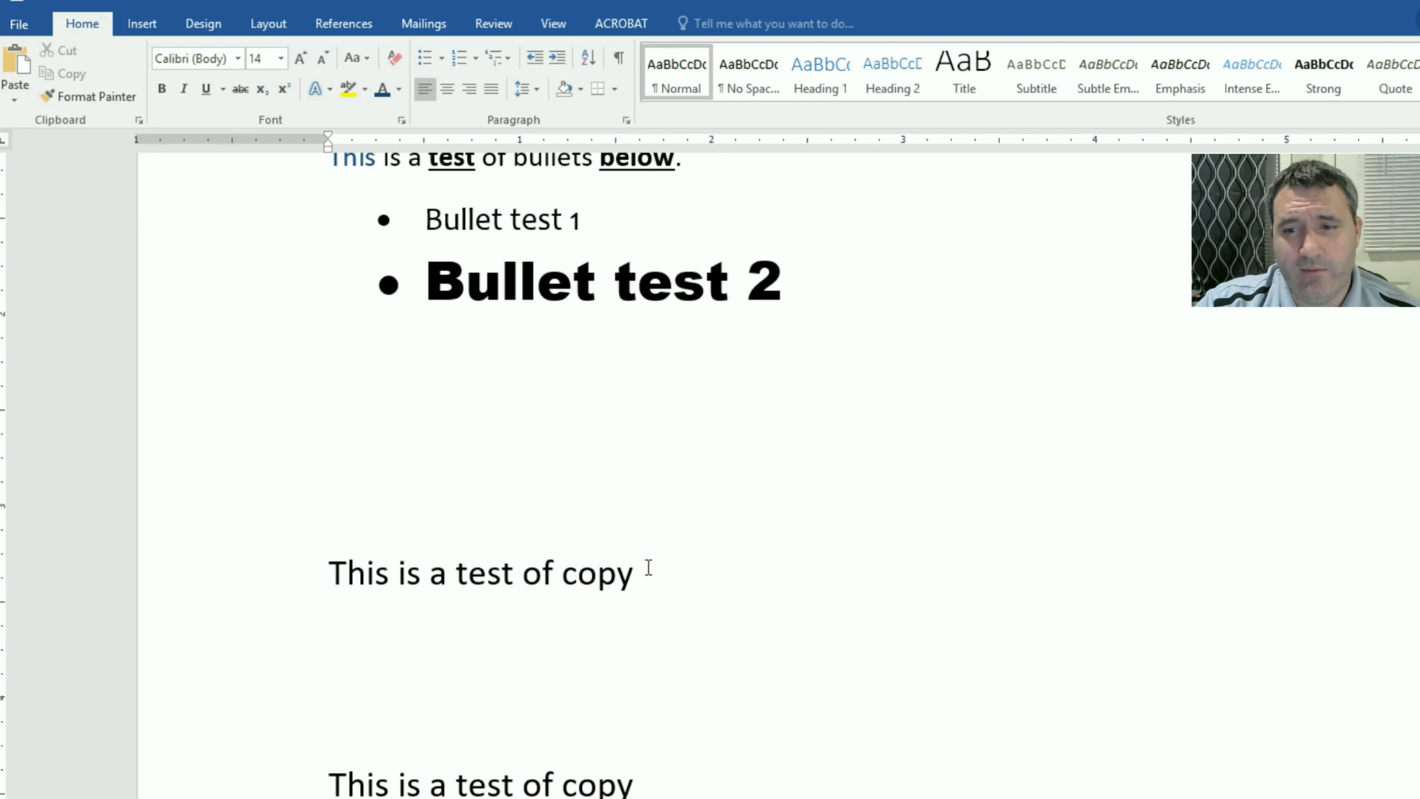
# Step: Cut the upper "This is a test of copy" line and paste it back in the same place
pyautogui.moveTo(647, 572); pyautogui.dragTo(347, 582)
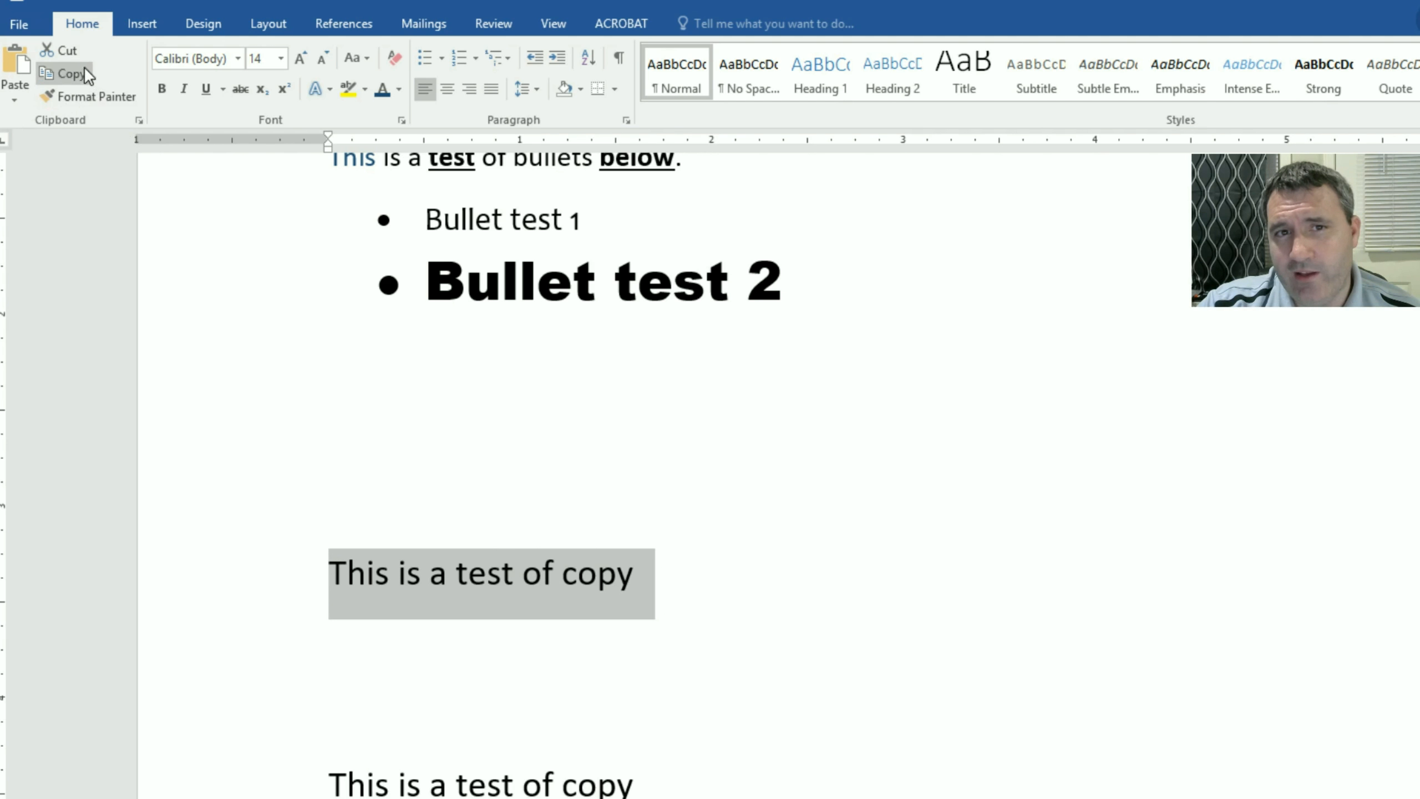
pyautogui.click(72, 53)
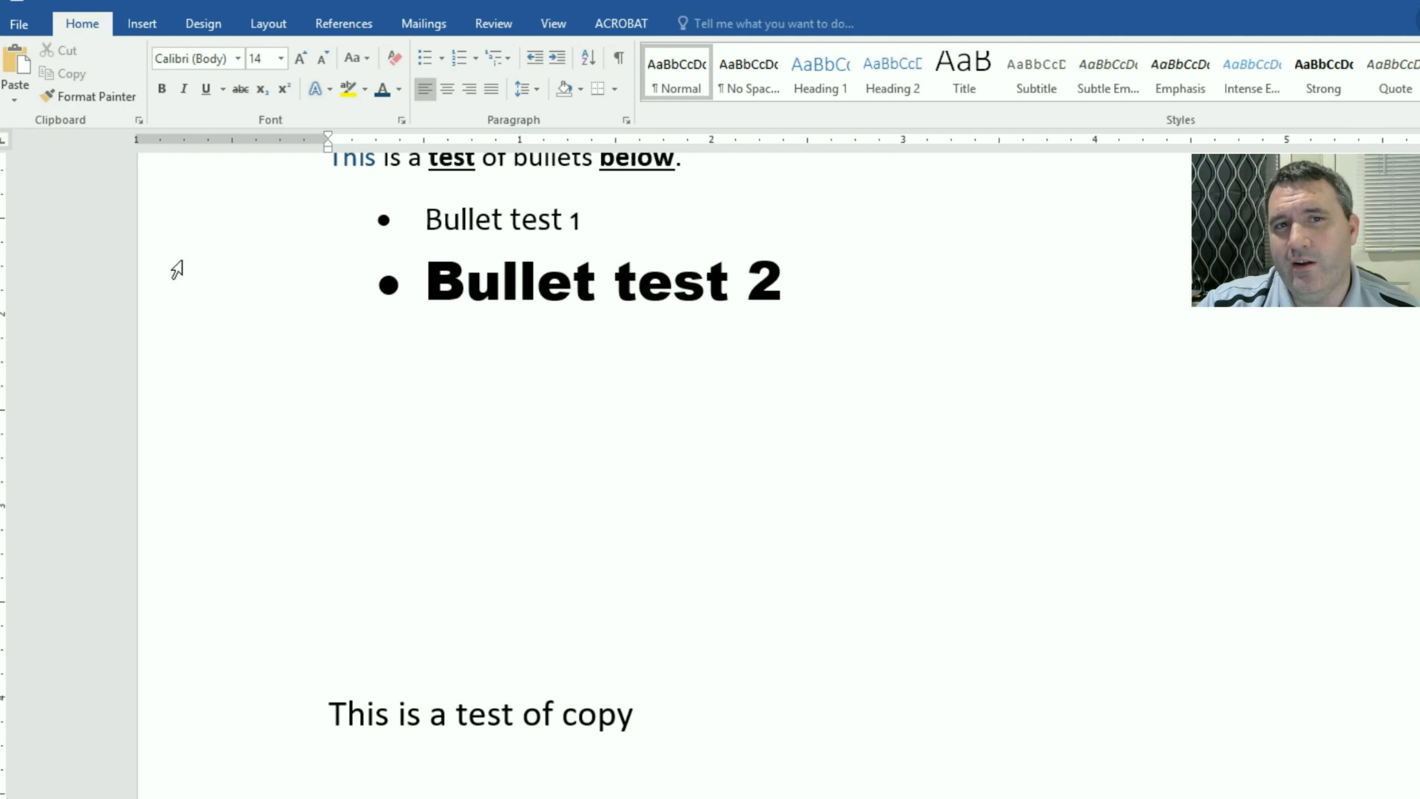
pyautogui.click(22, 70)
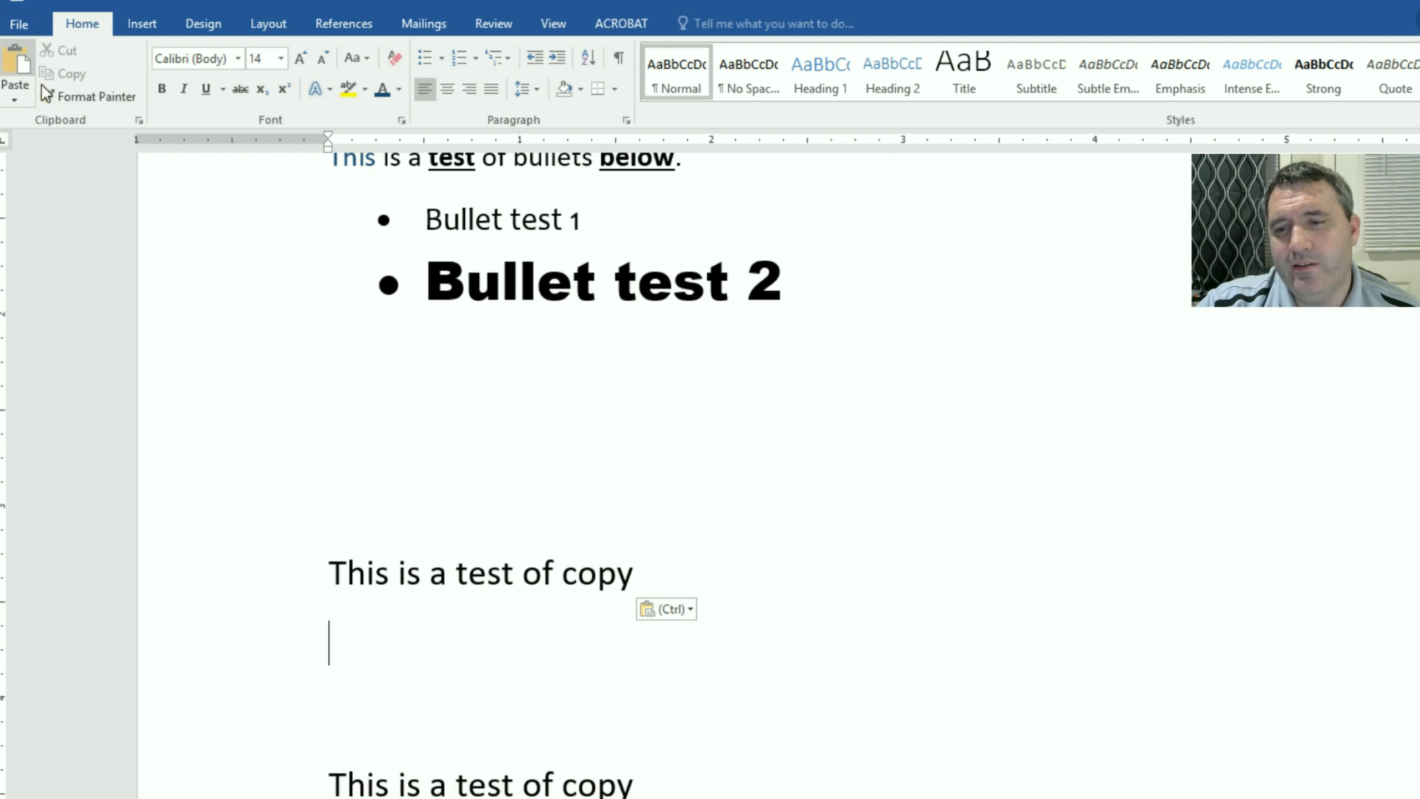
# Step: Review the formatted document from the two "This is a test of copy" lines up to the heading
pyautogui.moveTo(663, 573); pyautogui.dragTo(294, 555)
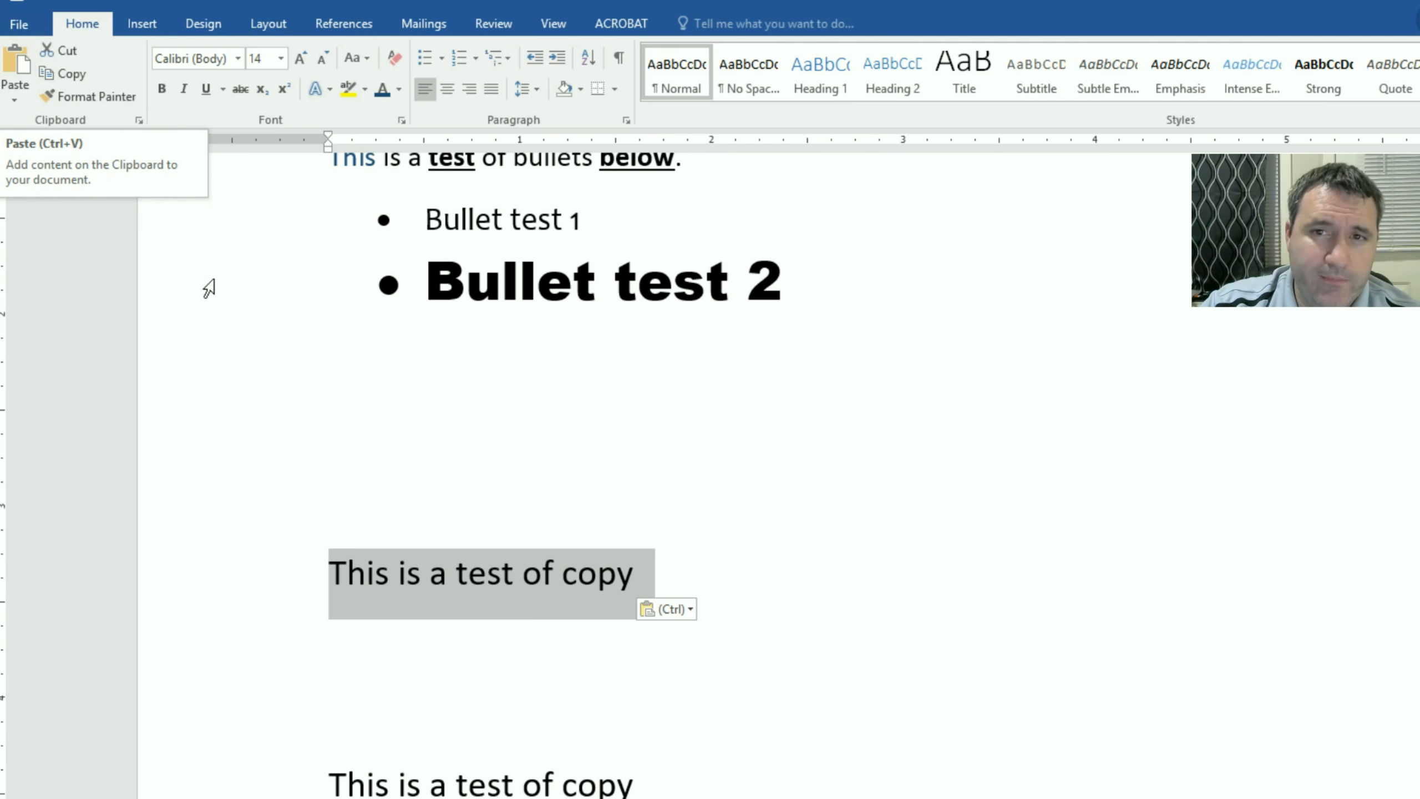
pyautogui.click(742, 443)
pyautogui.scroll(-1, 643, 460)
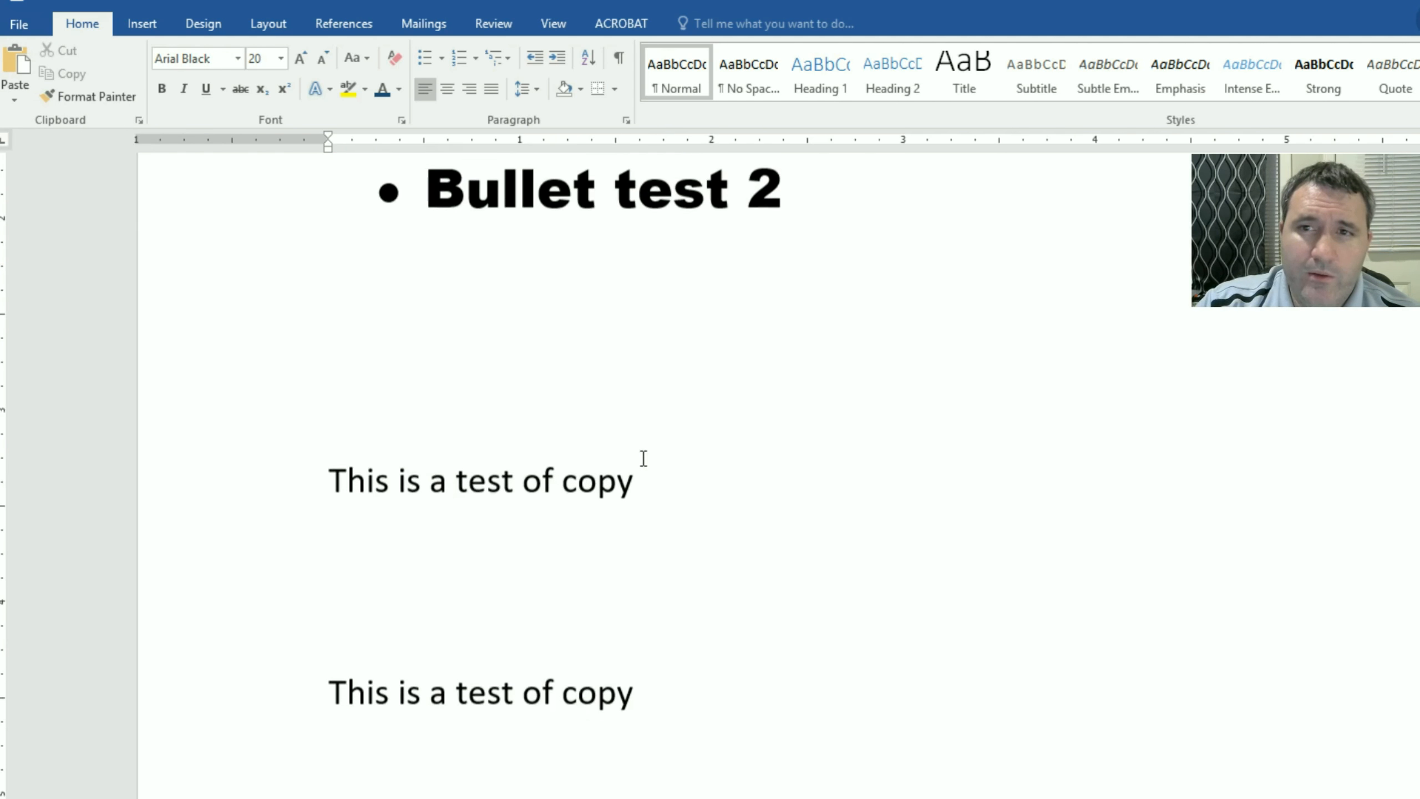
pyautogui.scroll(1, 643, 459)
pyautogui.scroll(3, 644, 459)
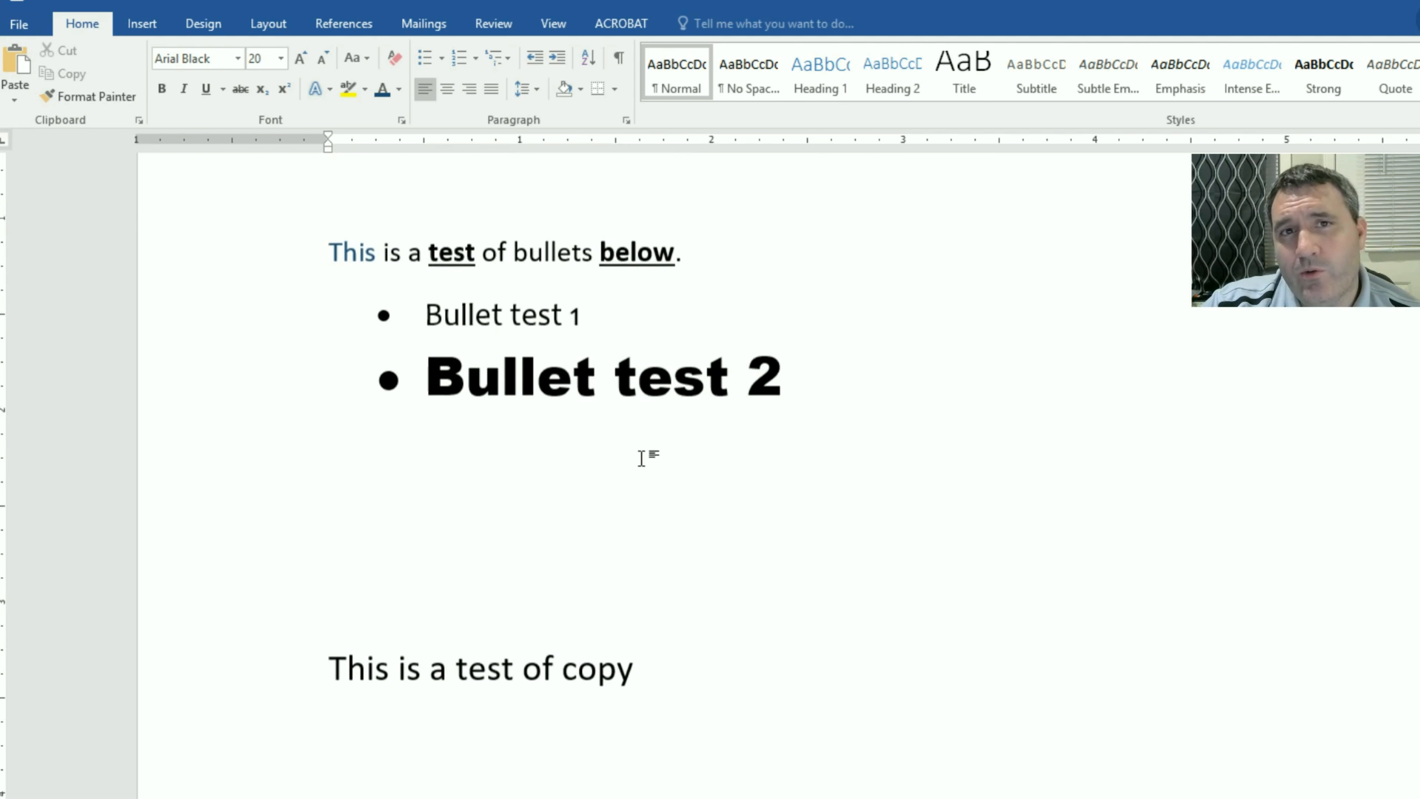
pyautogui.scroll(2, 643, 459)
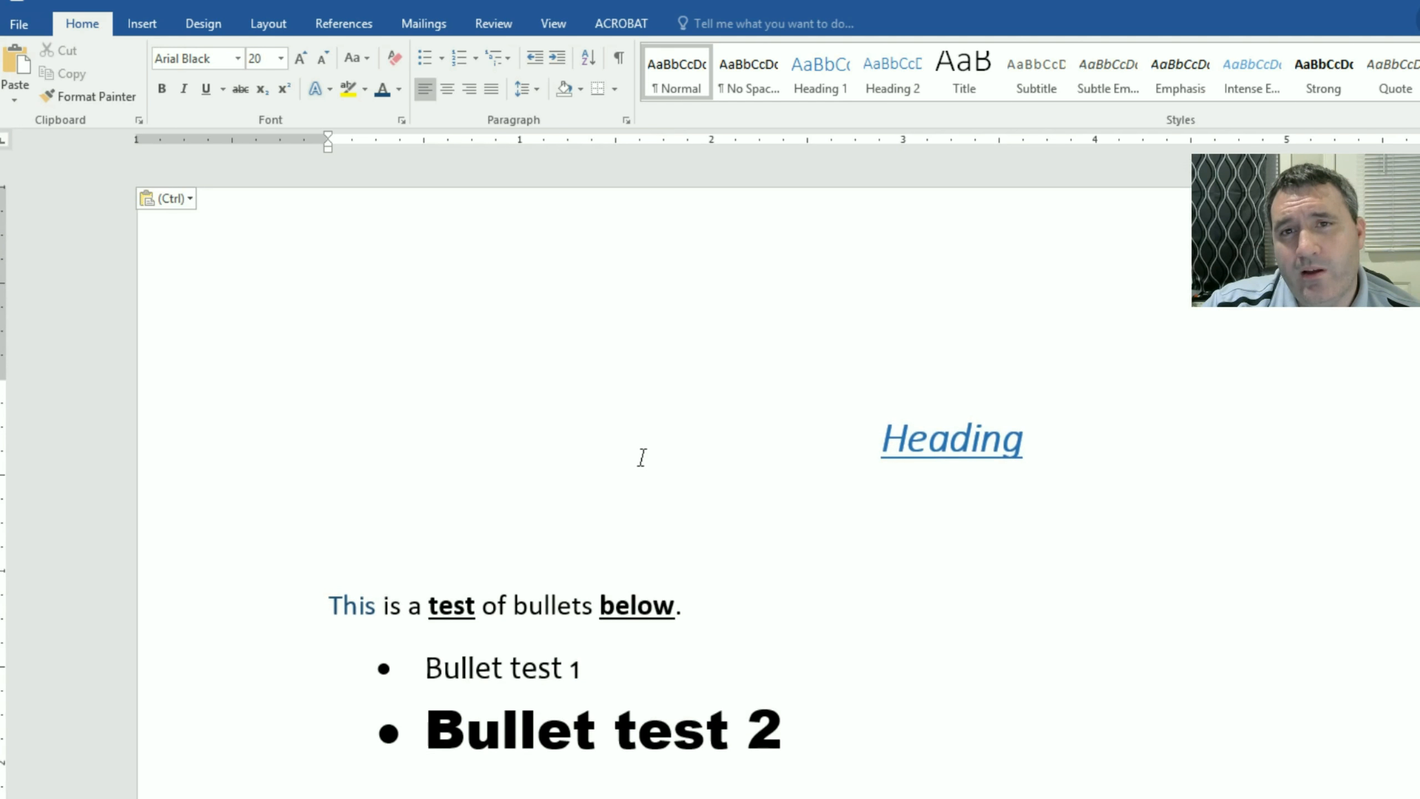
pyautogui.scroll(-1, 642, 457)
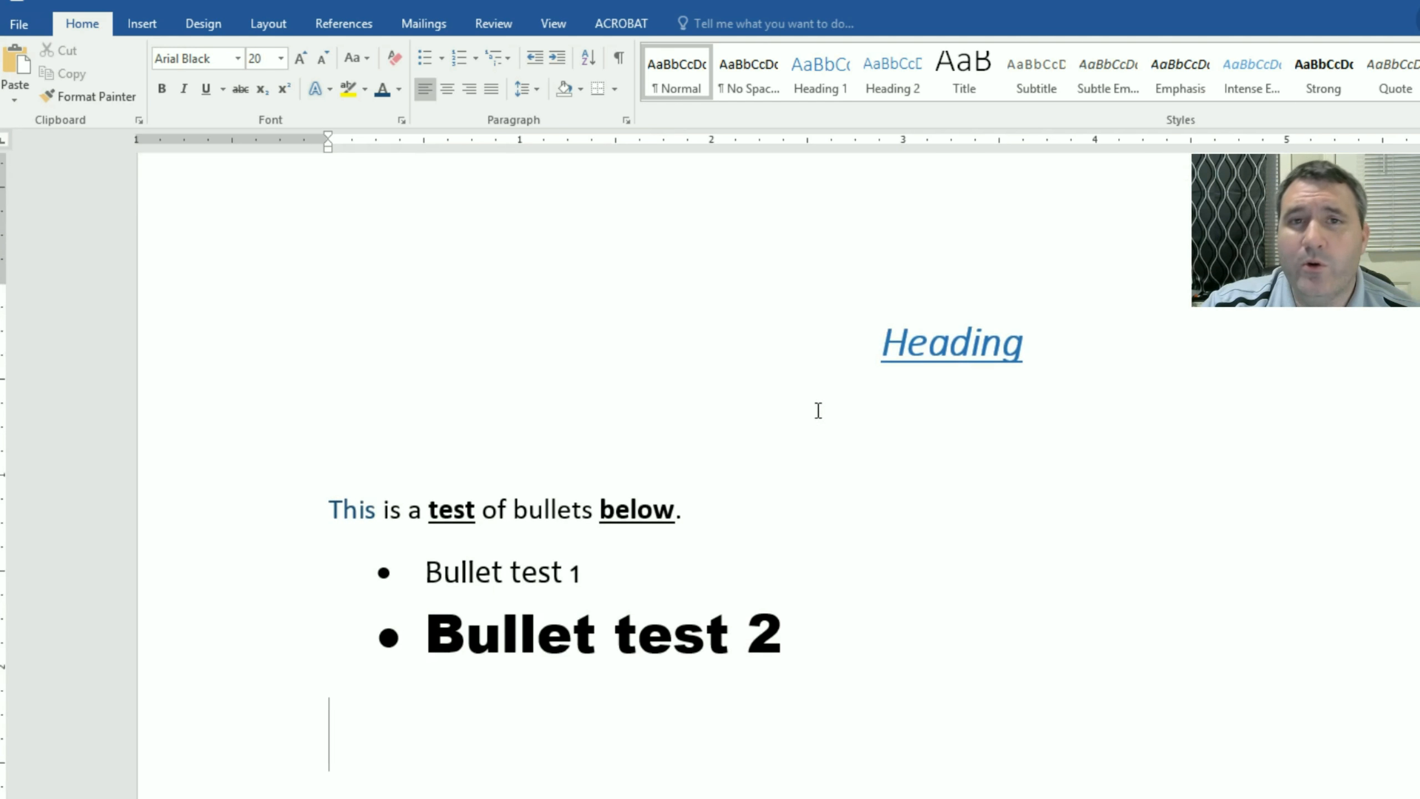